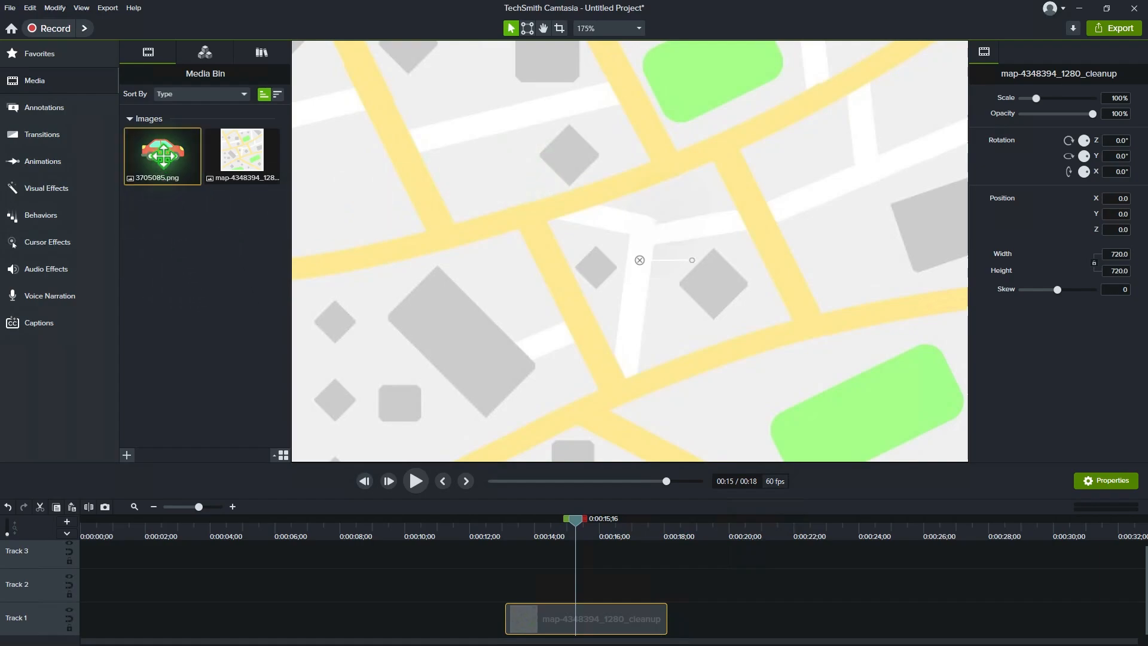
- Add the car image onto the track above the map and set its scale to 8%
left_click_drag(160, 153, 579, 241)
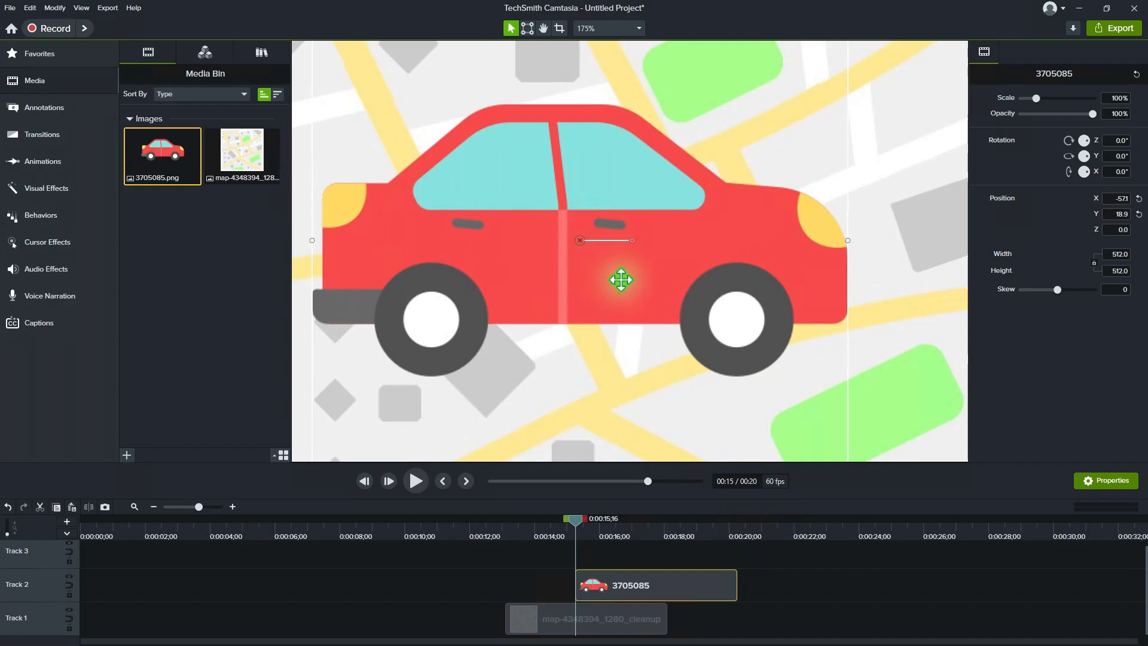
left_click(1118, 98)
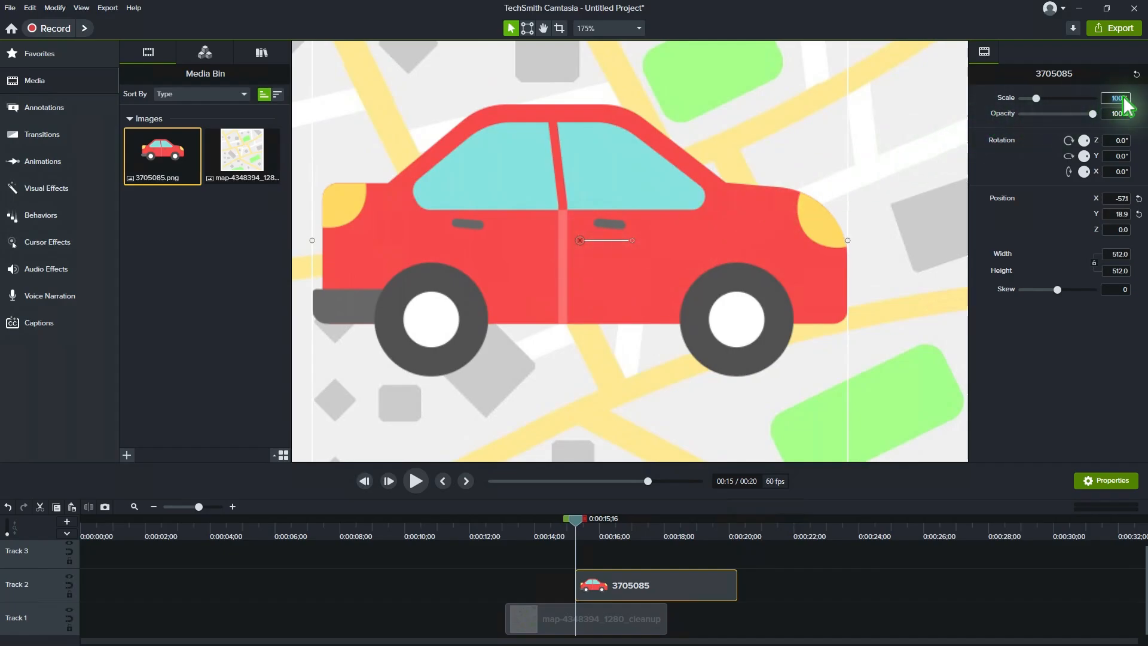
type("8")
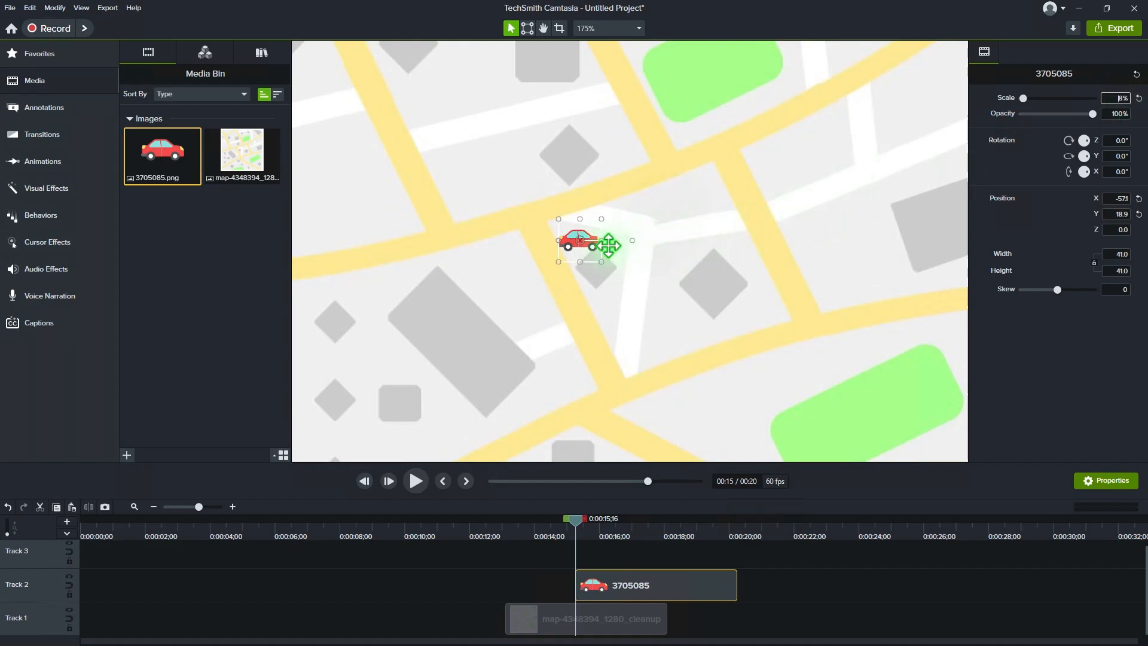
- Move the car onto the map's top-left road and align its clip start with the map clip's start
left_click_drag(581, 242, 377, 96)
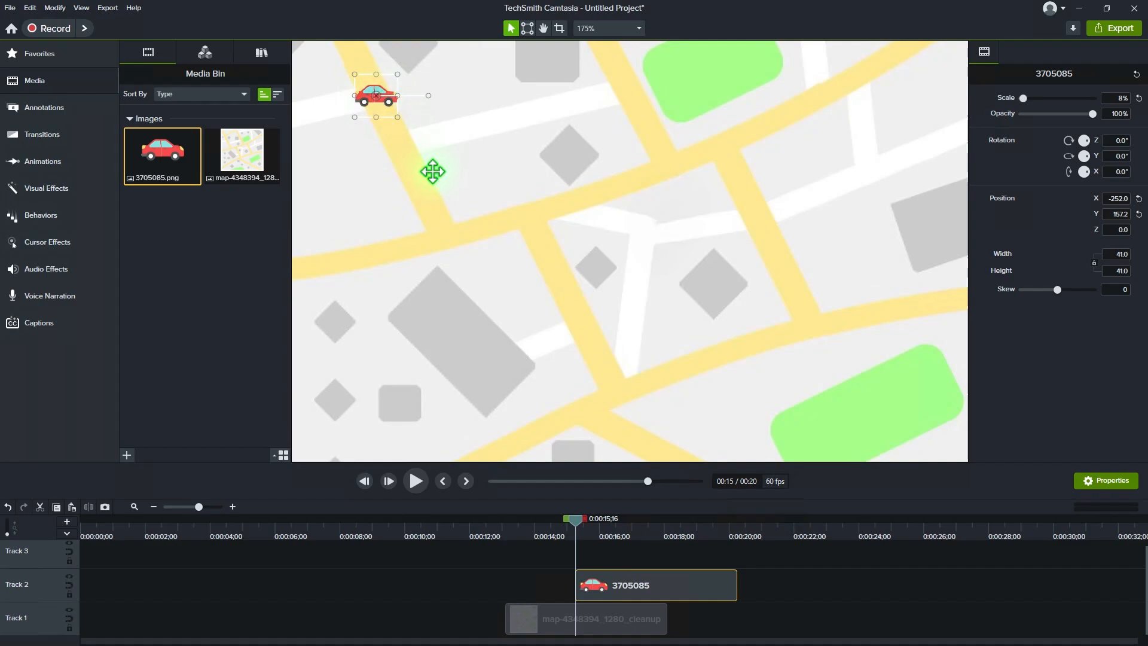
left_click_drag(627, 598, 547, 586)
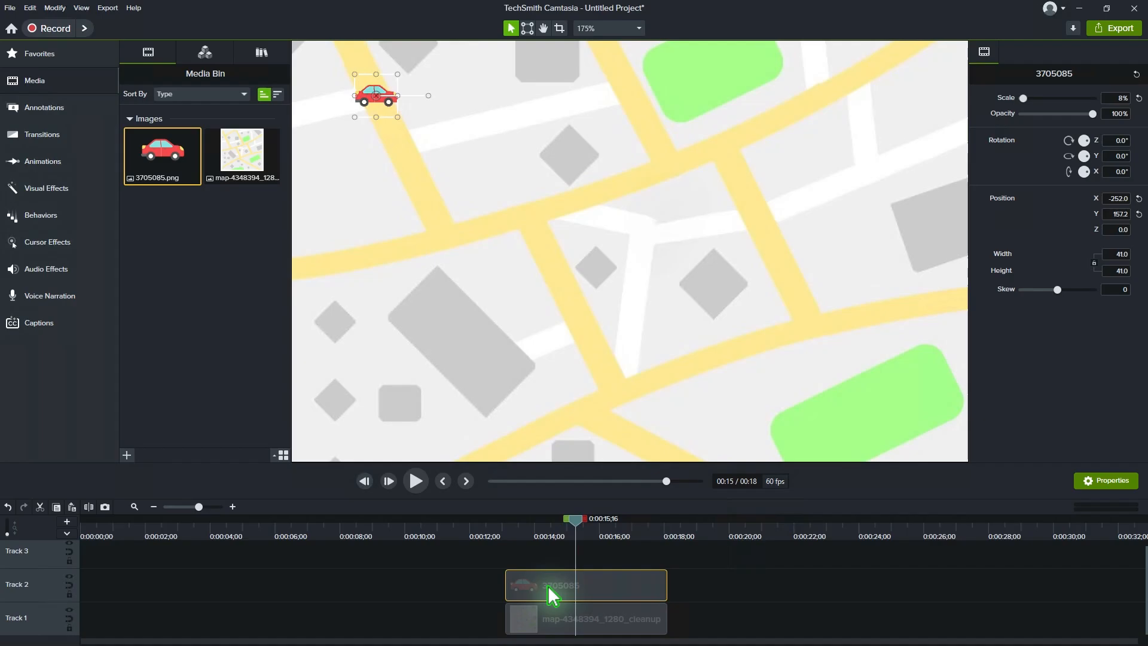
- Apply the Motion Path visual effect to the car clip and fit the canvas in view
left_click(85, 187)
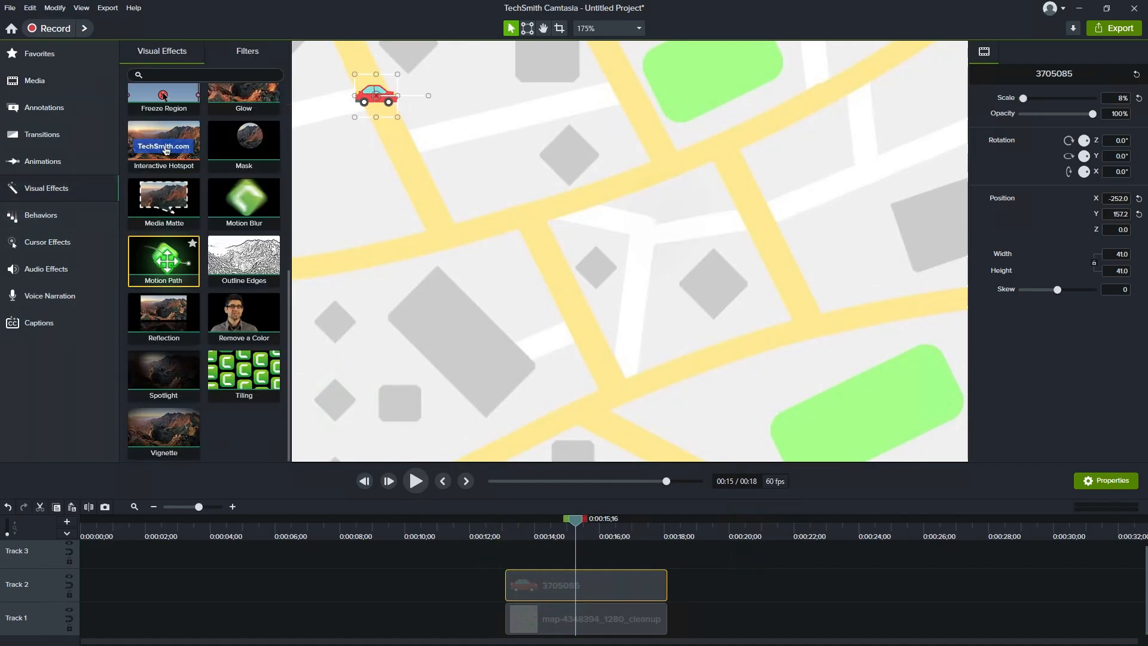
left_click_drag(163, 257, 555, 583)
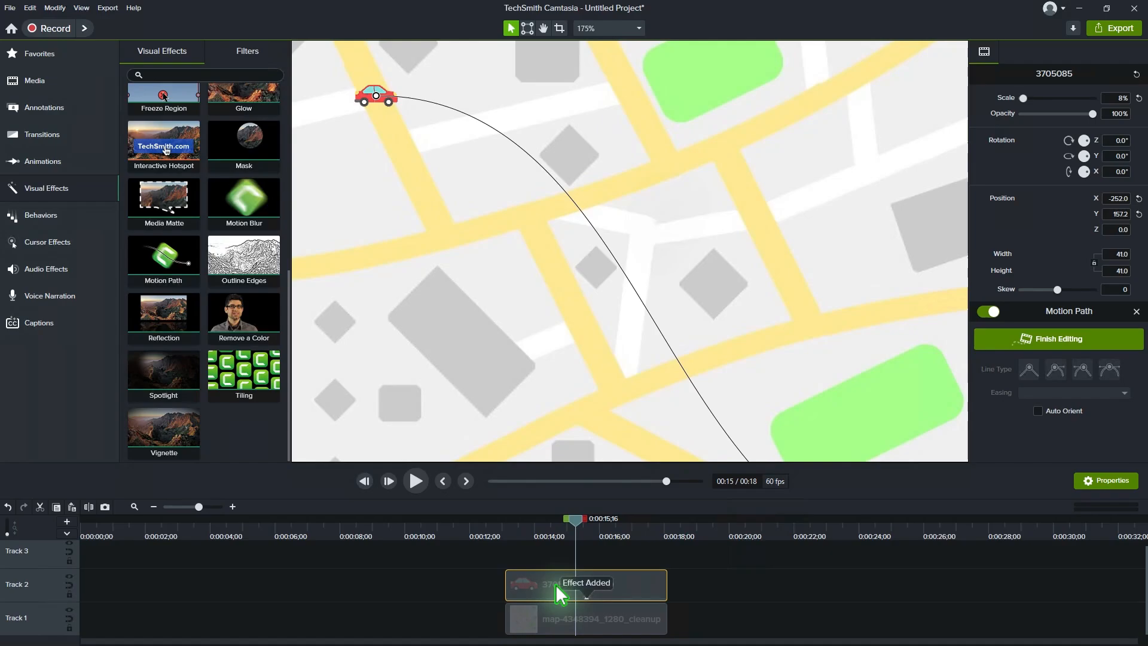
left_click(591, 30)
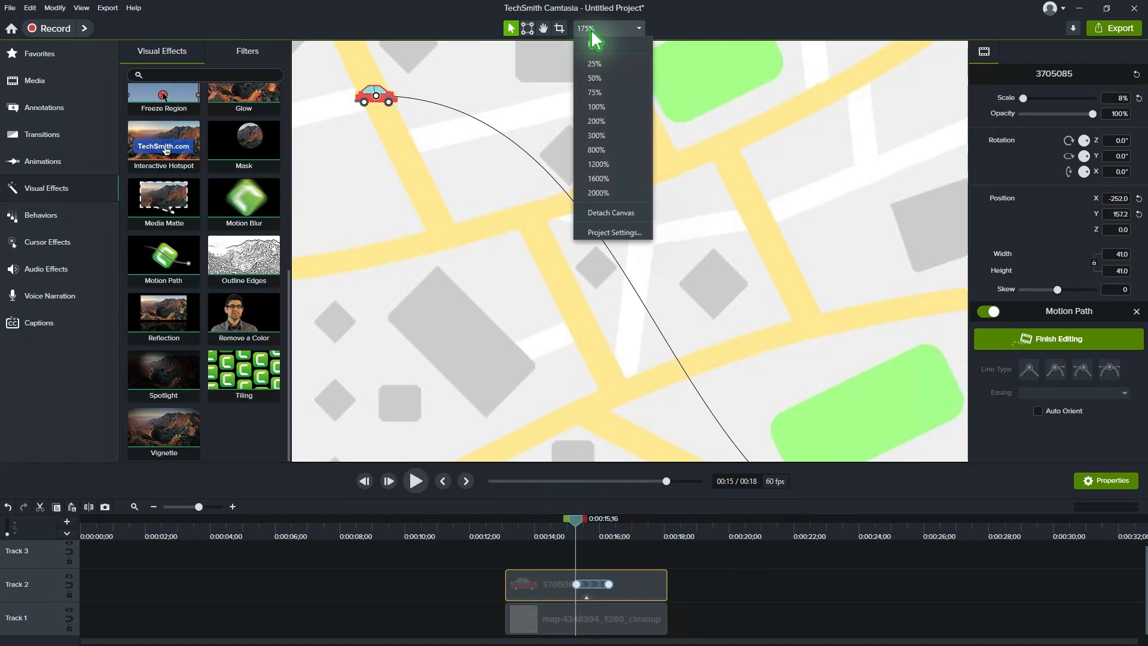
left_click(600, 44)
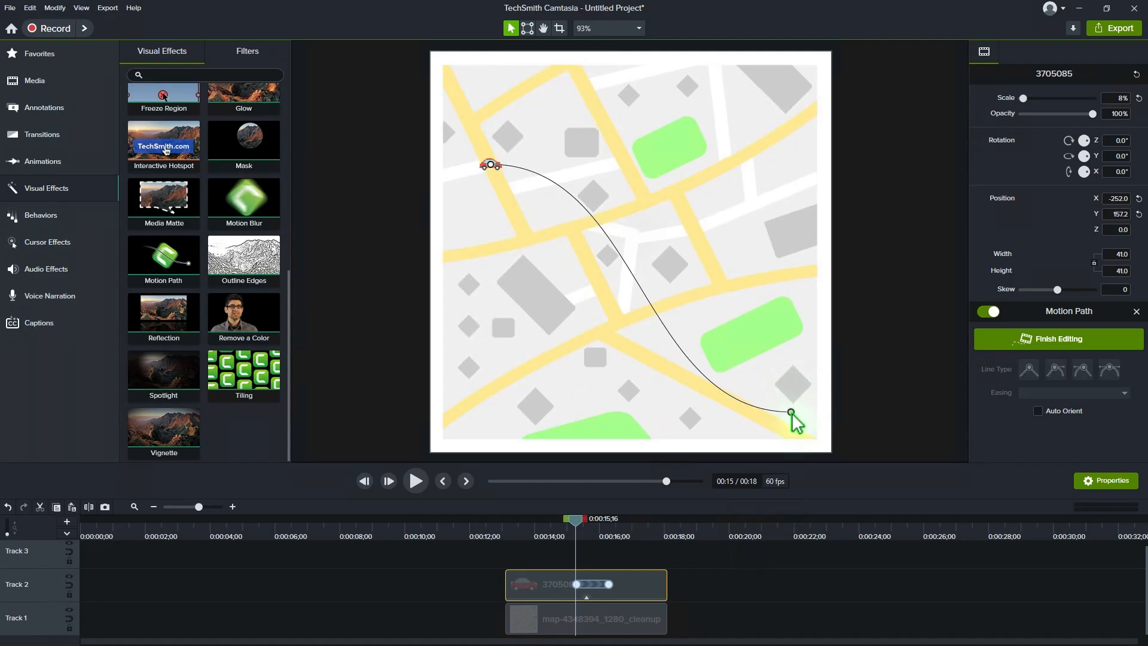
- Place the path's end point on the lower-right road and stretch its keyframes across the whole car clip
left_click_drag(792, 412, 721, 287)
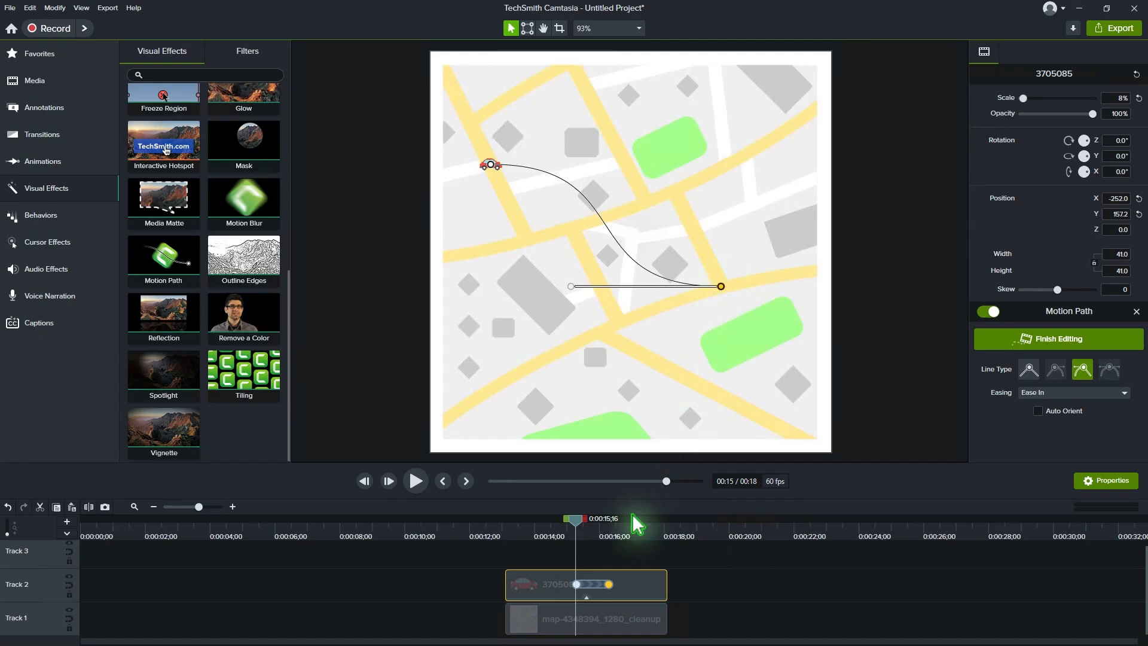
left_click_drag(576, 585, 520, 585)
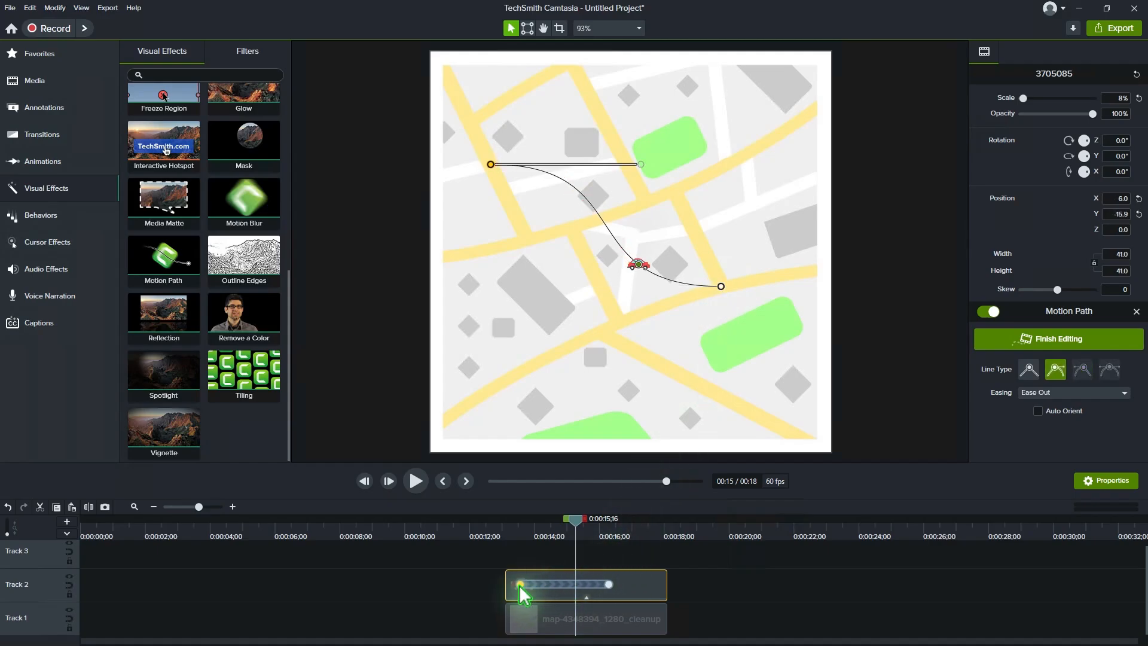
left_click_drag(610, 585, 673, 599)
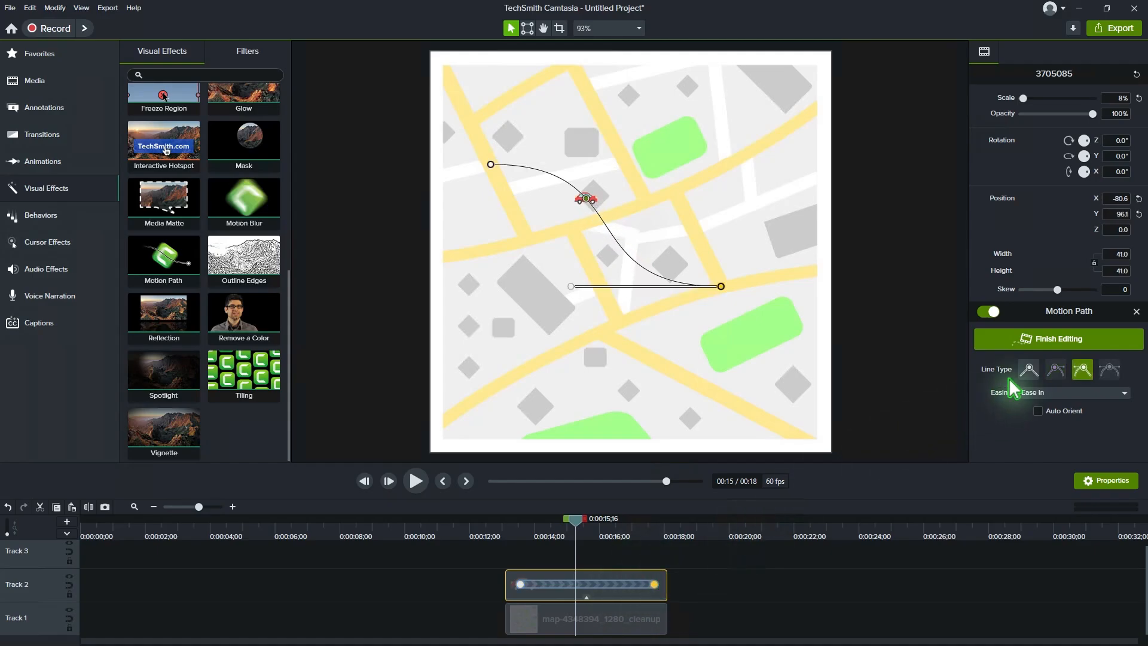
- Switch the path to straight linear segments and add a motion point at the left road intersection
left_click(1028, 370)
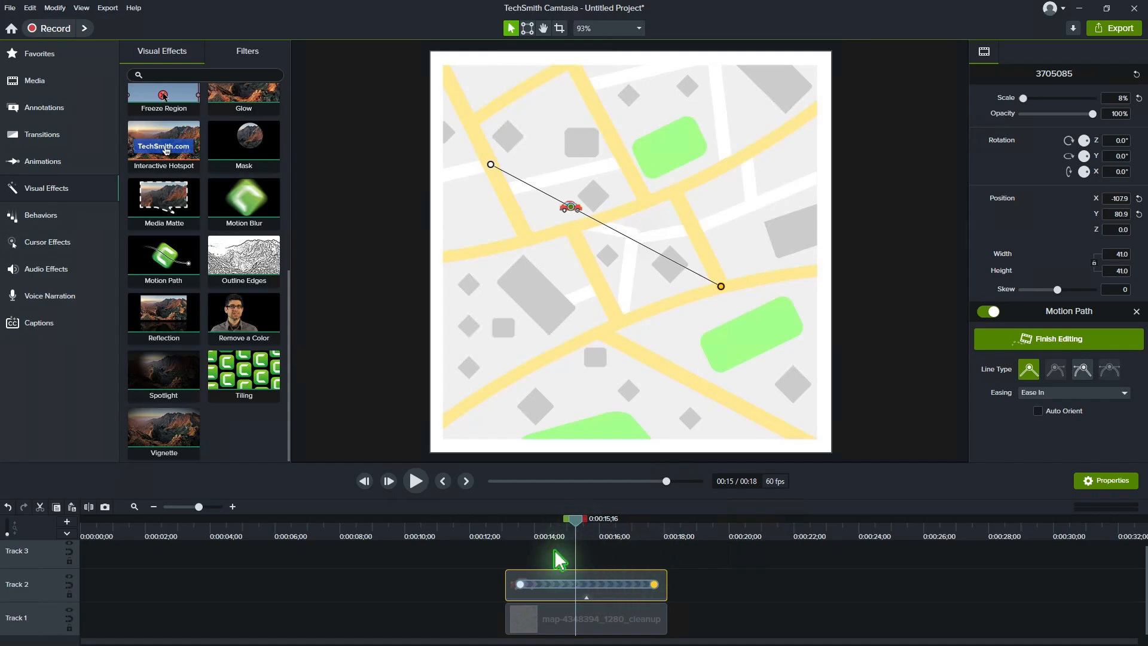
left_click_drag(575, 519, 565, 547)
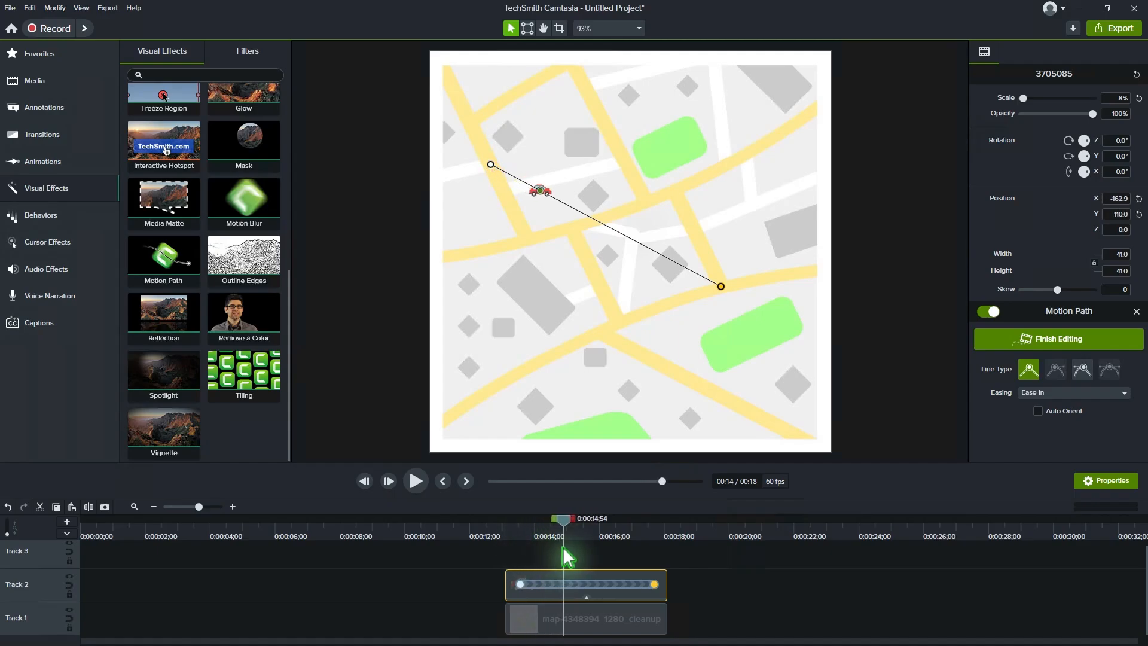
right_click(541, 192)
left_click(553, 199)
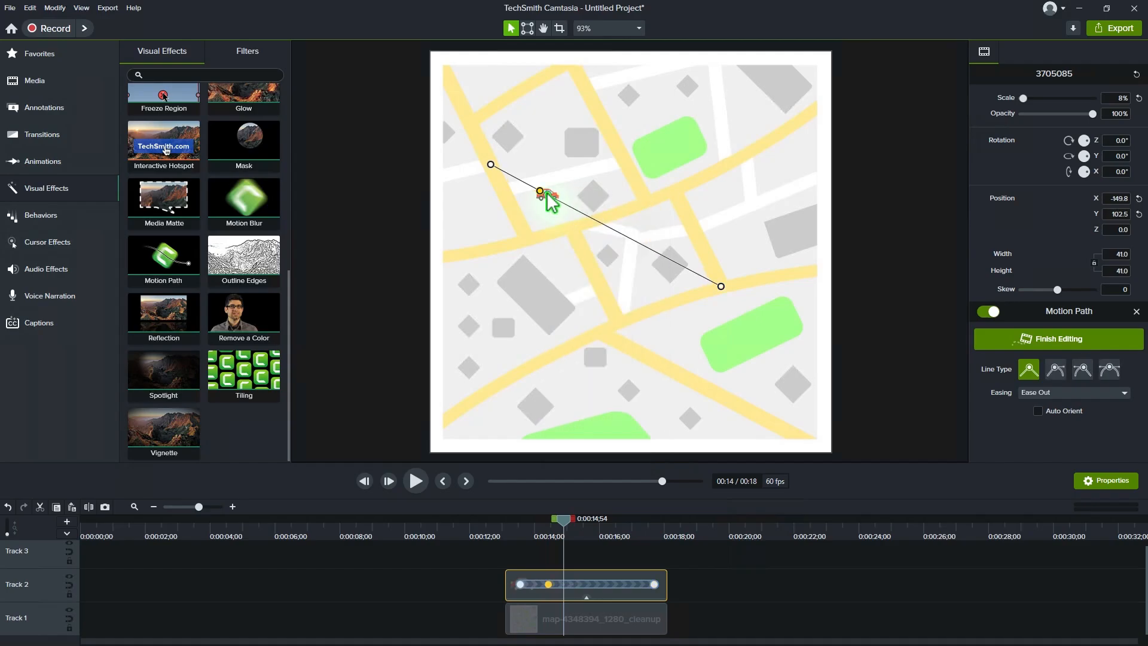
left_click_drag(546, 201, 528, 240)
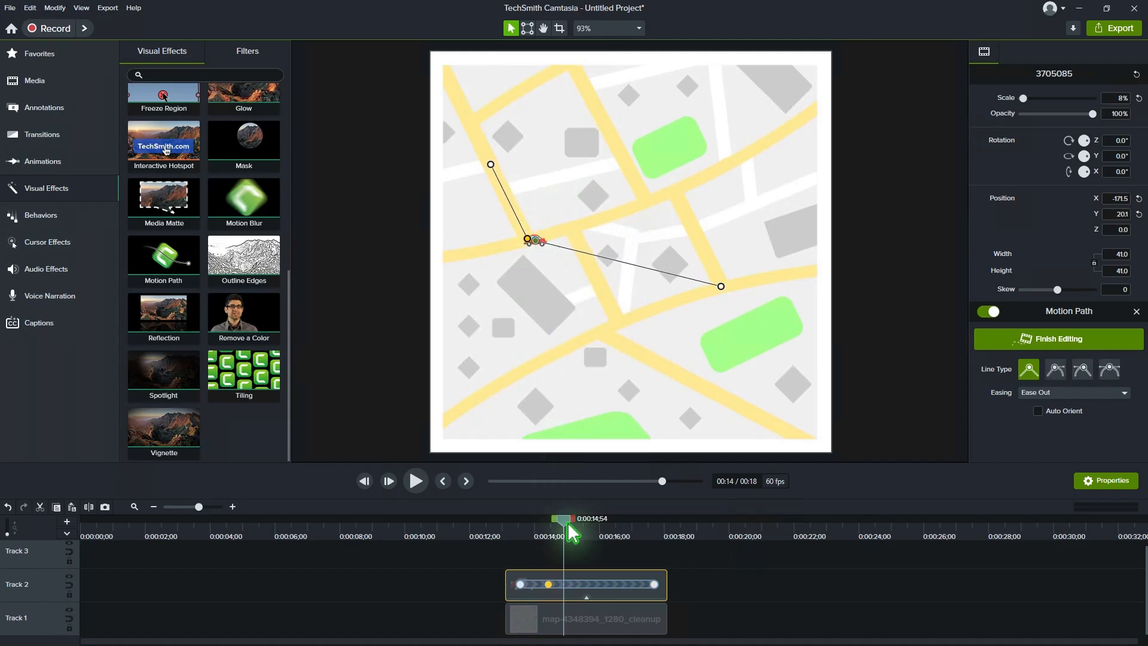
- Add a second motion point and move it to the upper intersection so the path follows the roads
left_click_drag(568, 523, 612, 536)
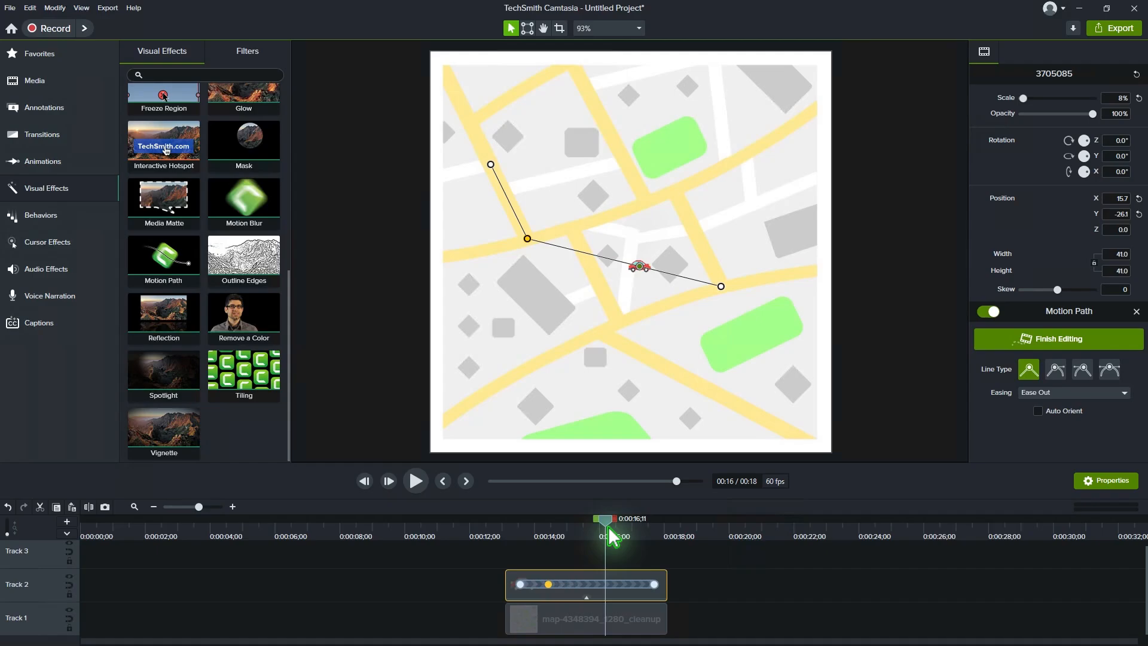
right_click(641, 266)
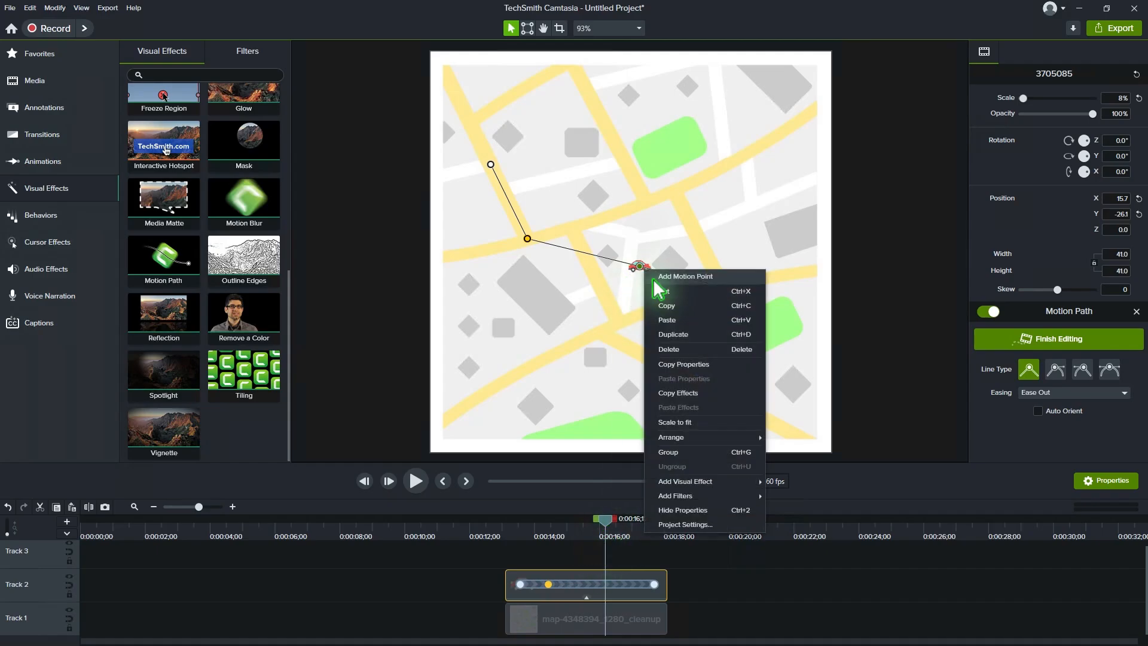
left_click(648, 275)
left_click_drag(640, 266, 680, 191)
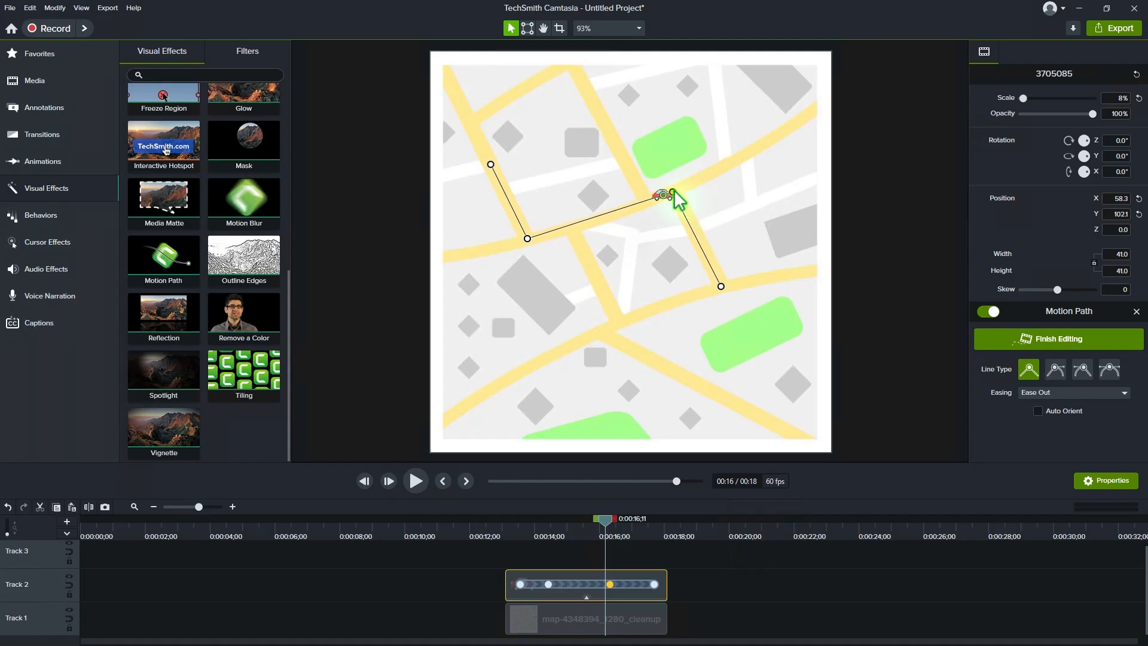
- Play the car animation from the clip's start to preview it
left_click(514, 532)
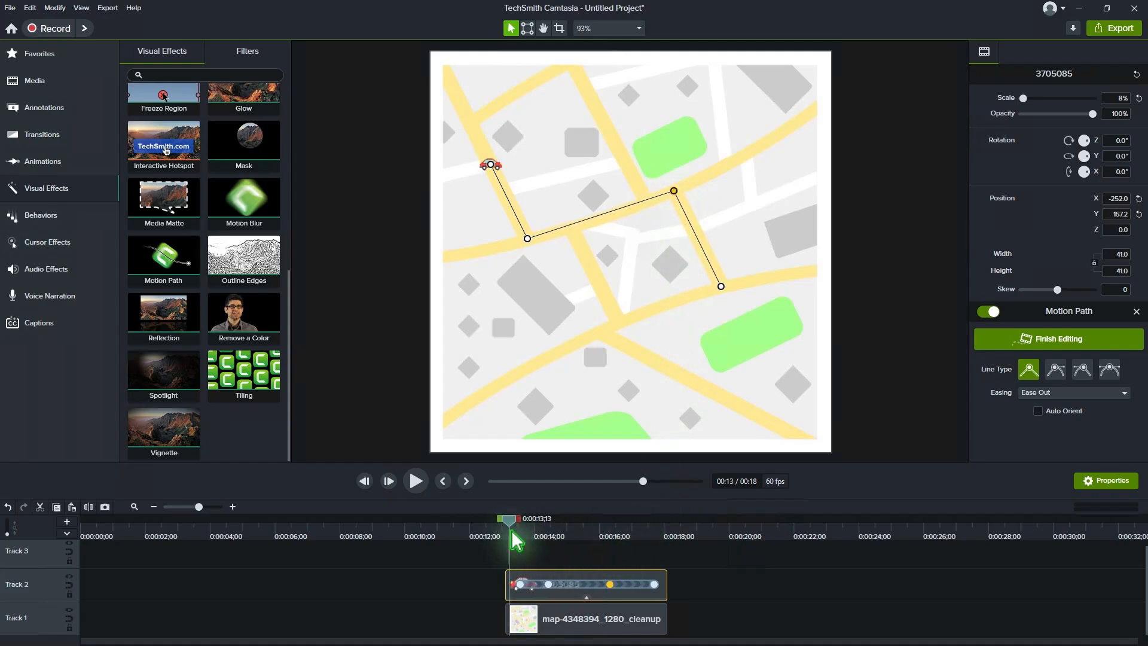
left_click(417, 481)
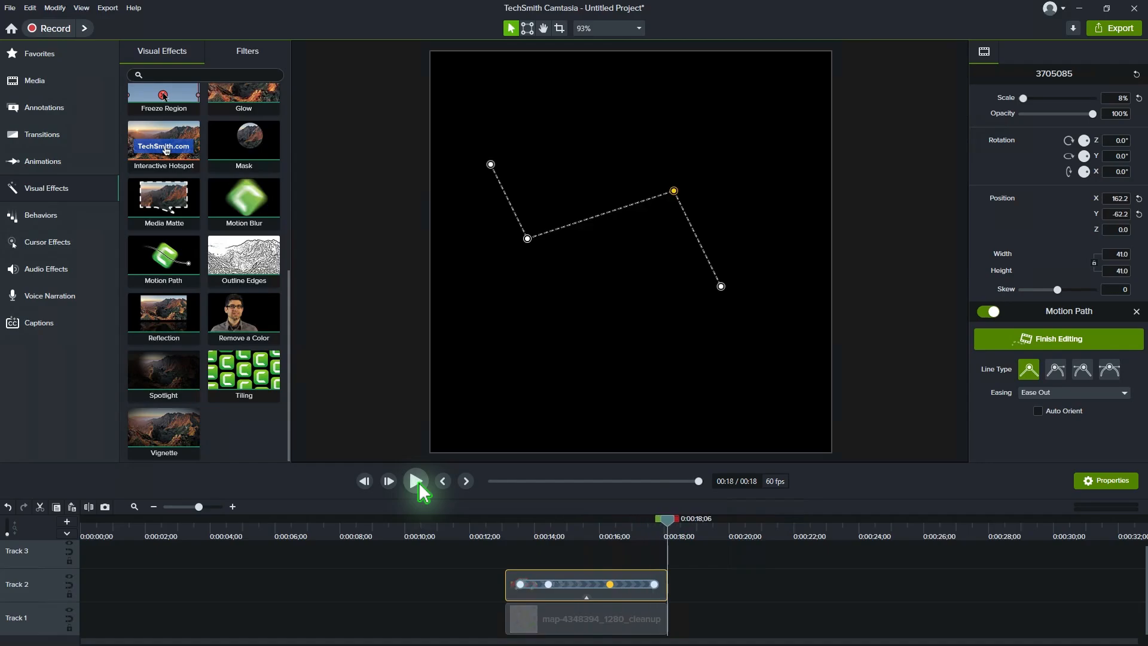
left_click(519, 537)
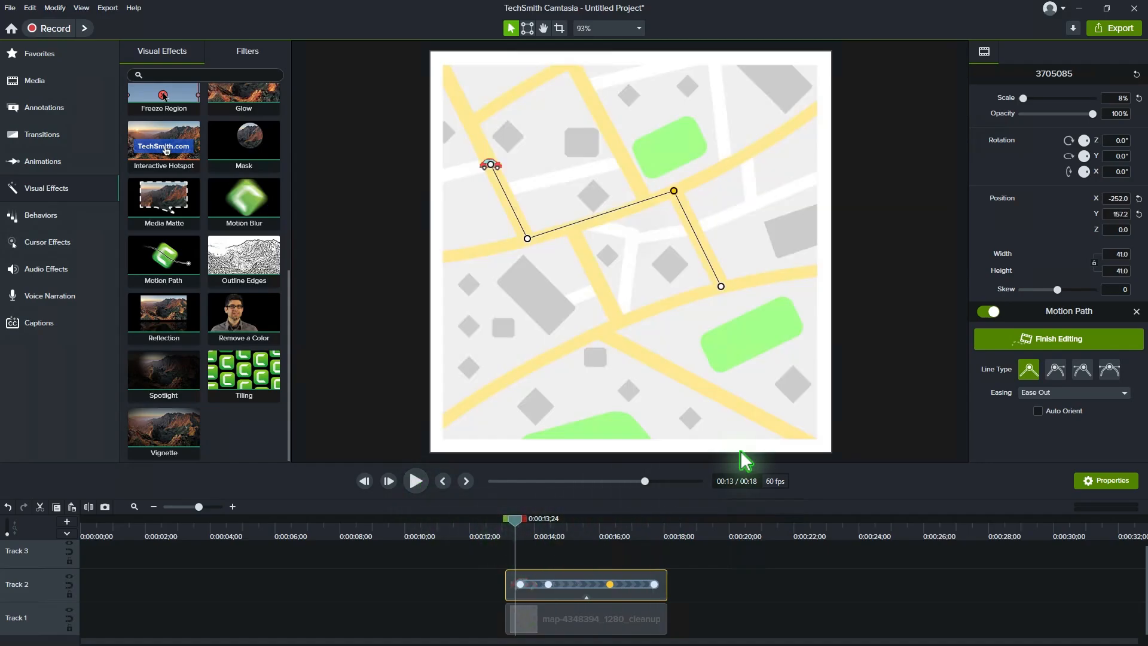
- Enable Auto Orient for the car's motion path and preview the animation again
left_click(1039, 412)
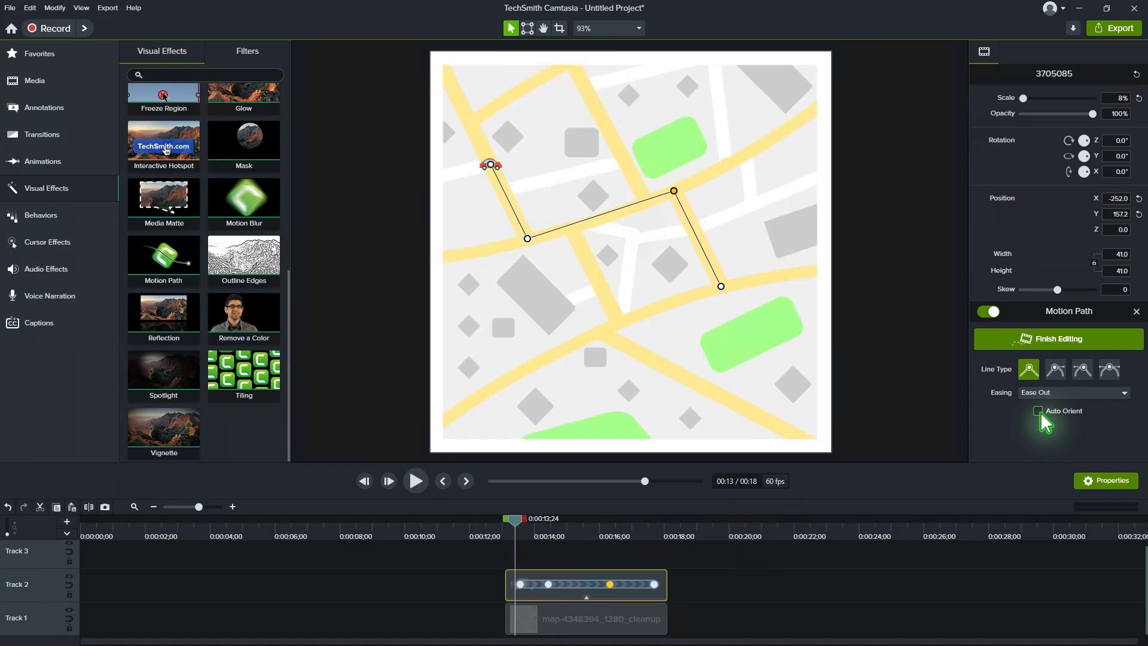
left_click(418, 484)
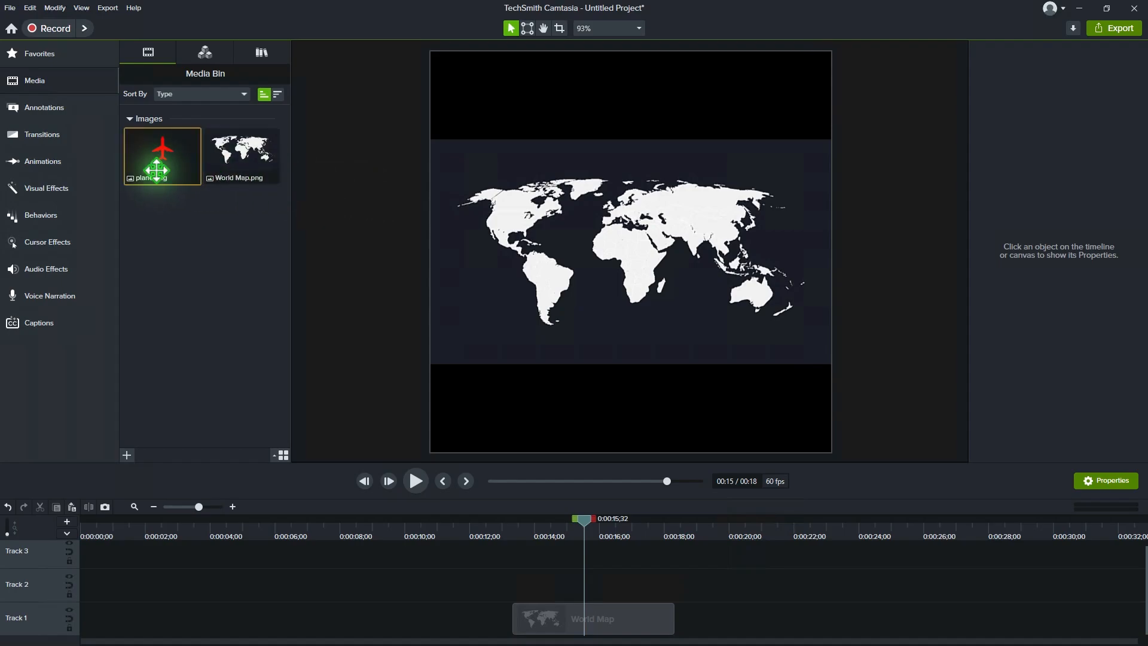
- Add the plane image above the World Map clip and set its scale to 5%
left_click_drag(159, 167, 601, 272)
left_click(1115, 98)
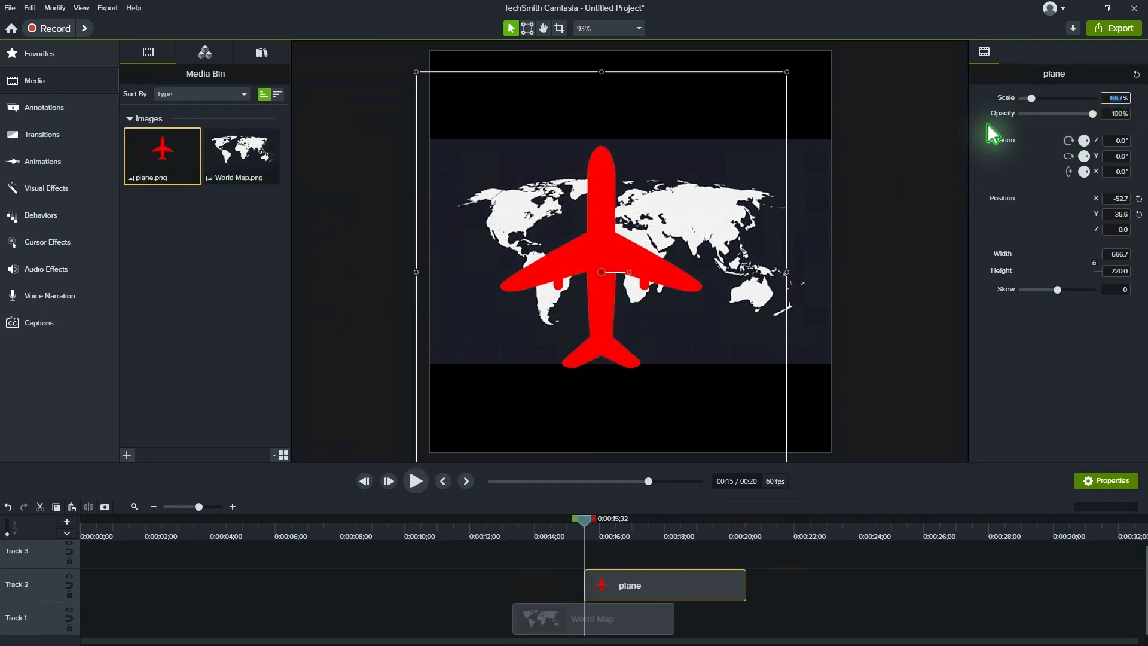
type("5")
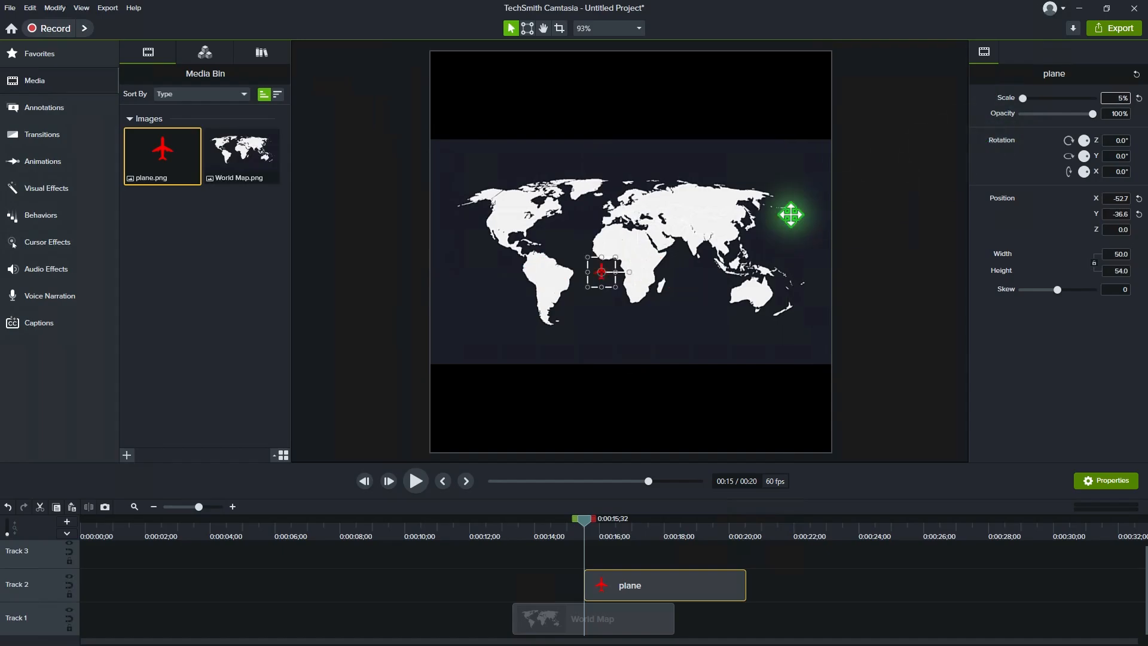
- Align the plane clip with the World Map clip's start and place the plane over South America
scroll(638, 281, "up", 3, "ctrl")
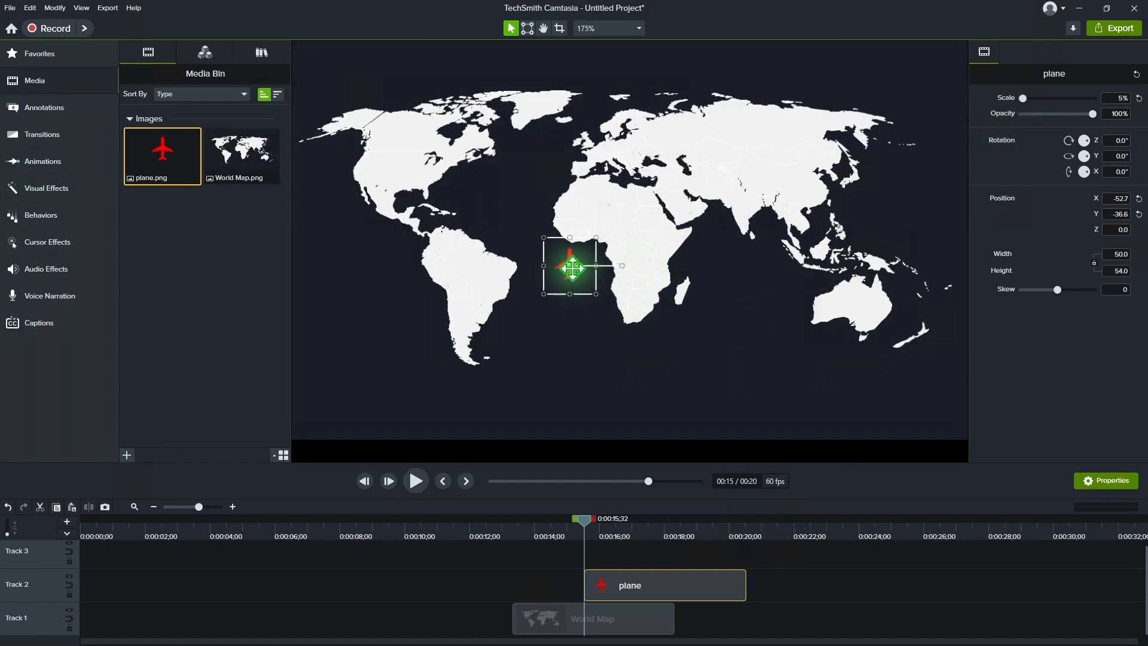
left_click_drag(637, 586, 561, 591)
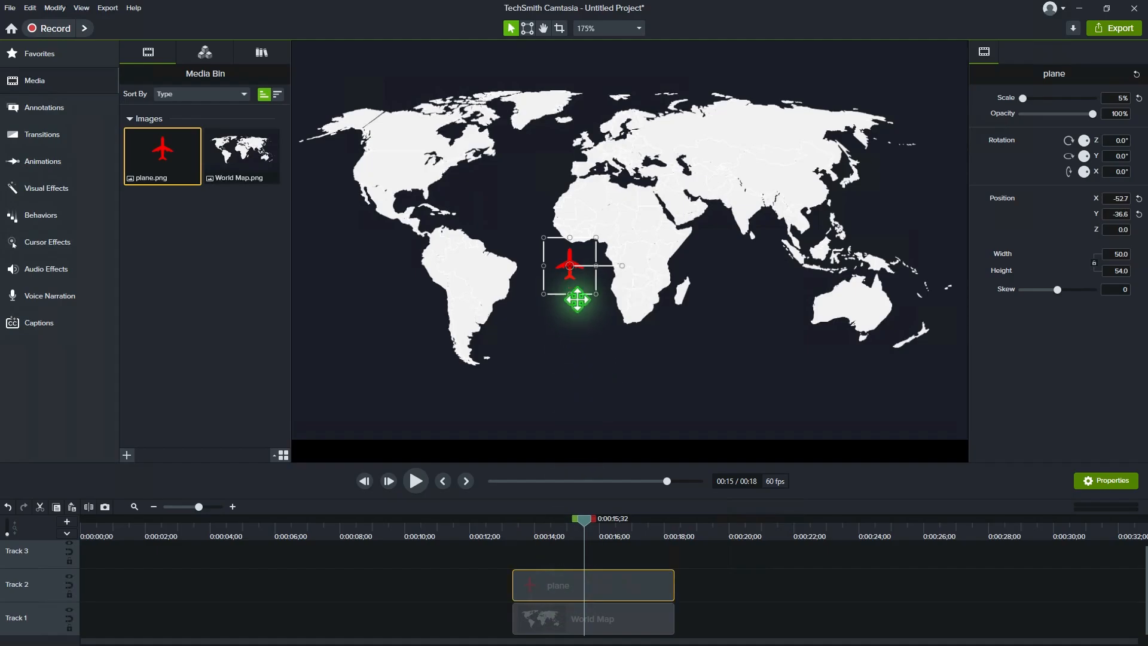
left_click_drag(570, 269, 470, 279)
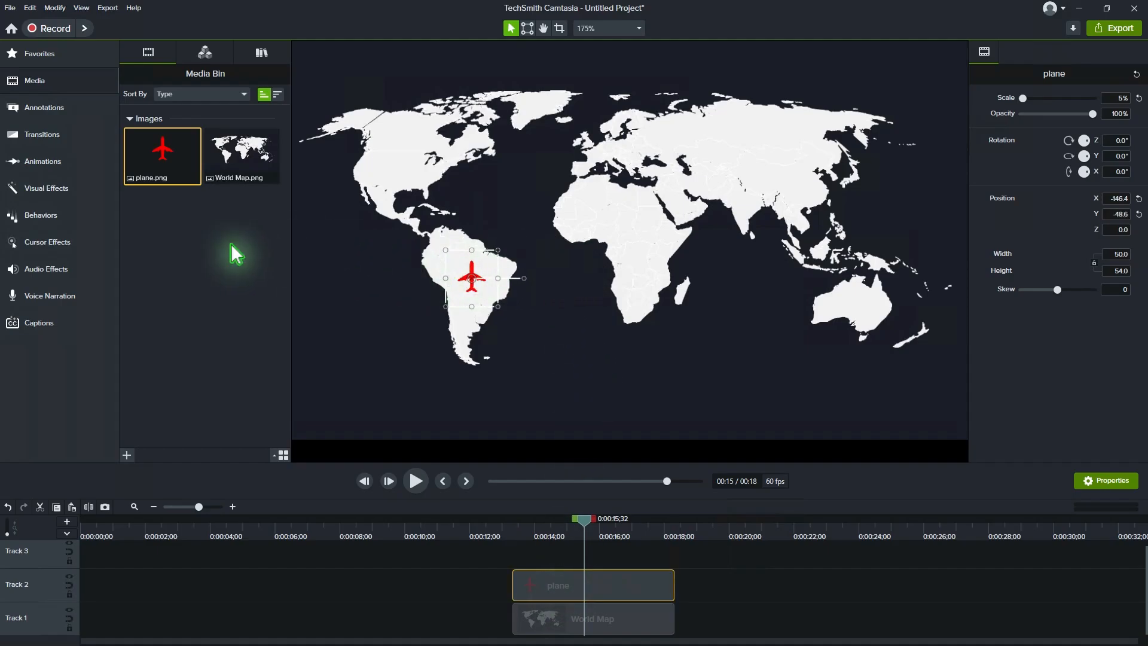
- Apply the Motion Path visual effect to the plane clip and fit the canvas in view
left_click(67, 190)
left_click_drag(165, 257, 546, 584)
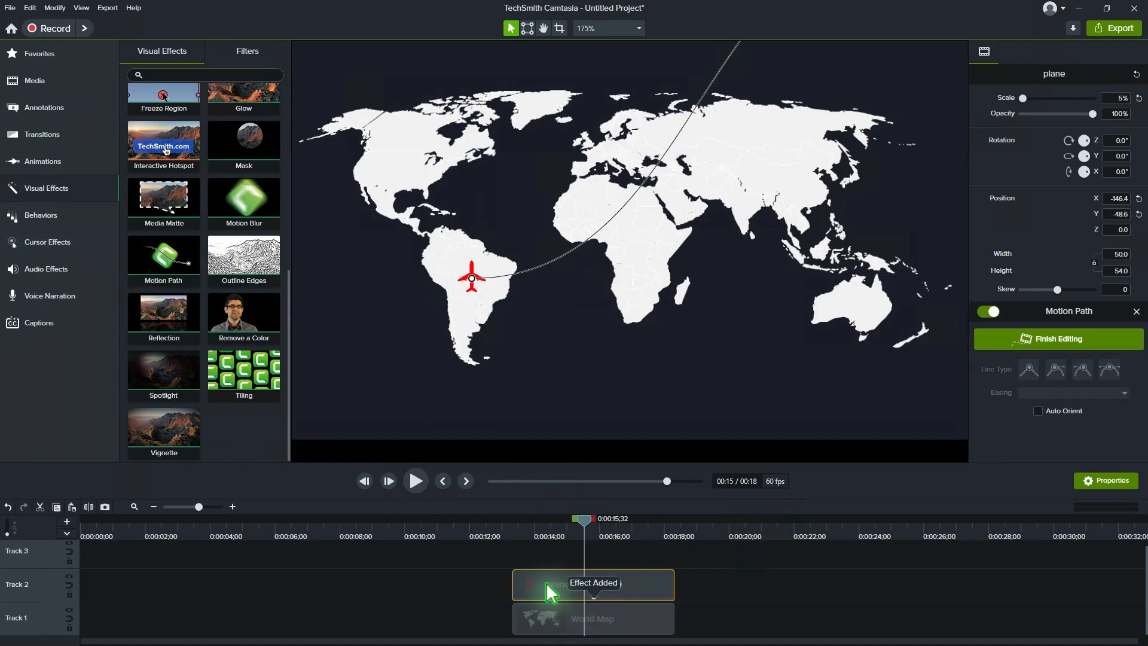
left_click(605, 27)
left_click(604, 44)
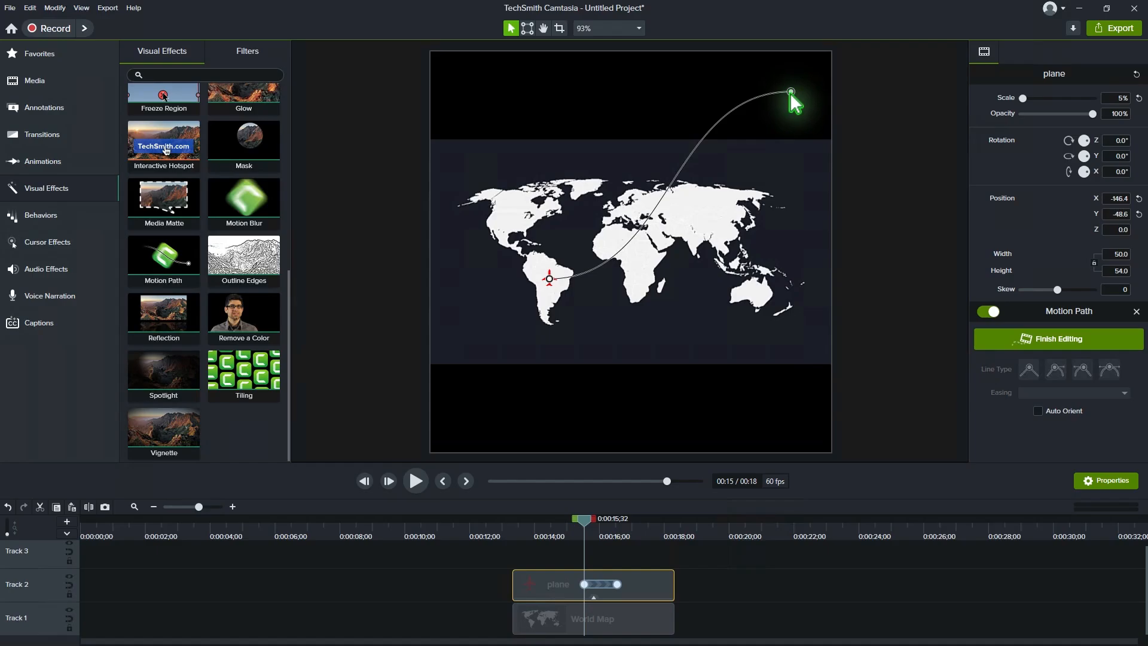
- Move the plane path's end point to eastern Asia
left_click_drag(791, 92, 719, 218)
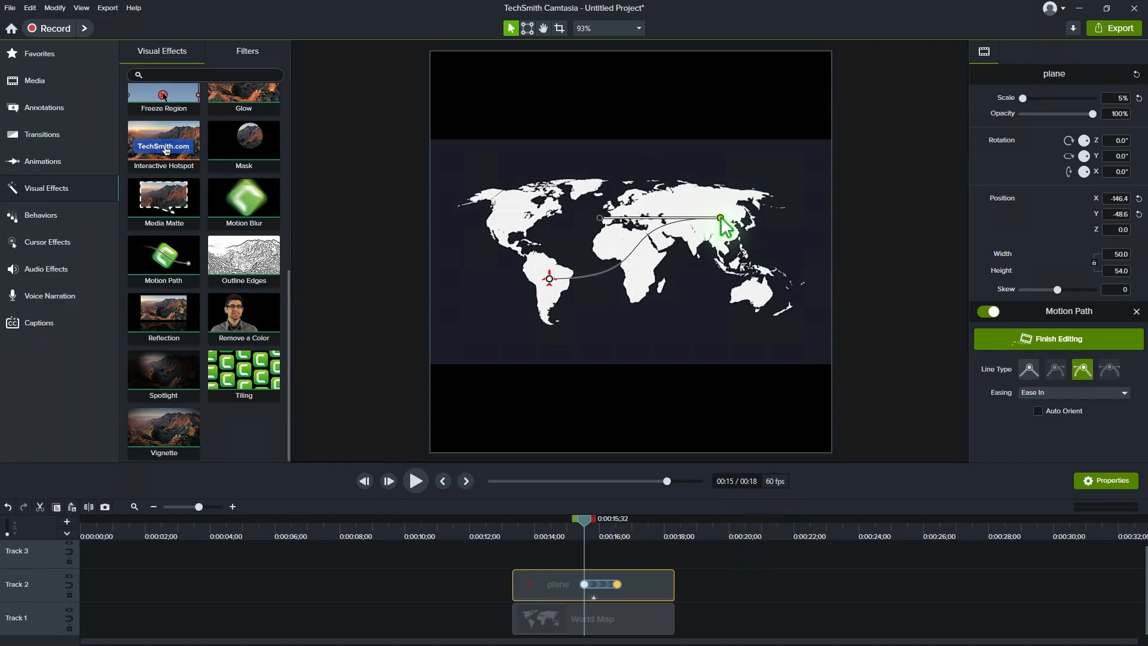
left_click(598, 31)
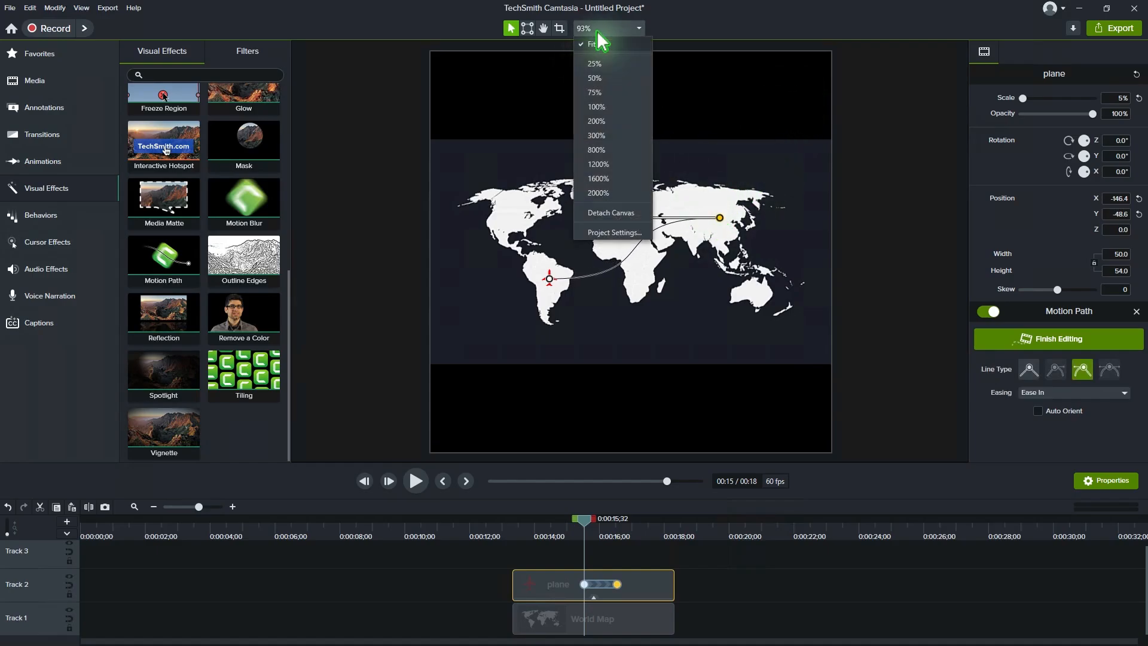
left_click(723, 26)
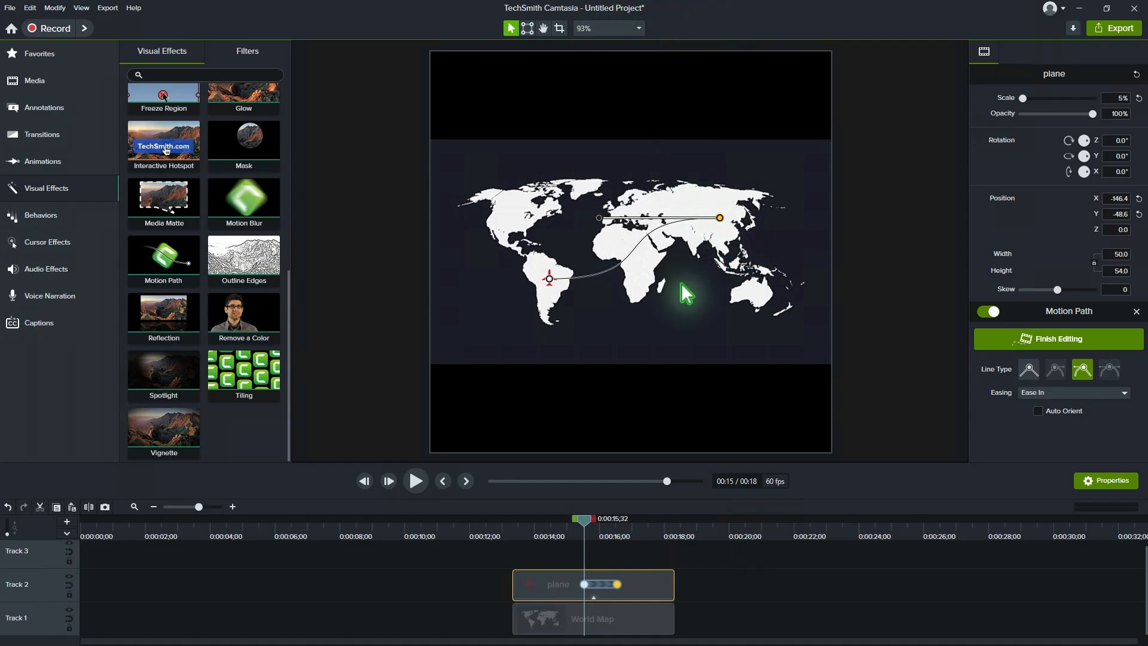
scroll(683, 290, "up", 5)
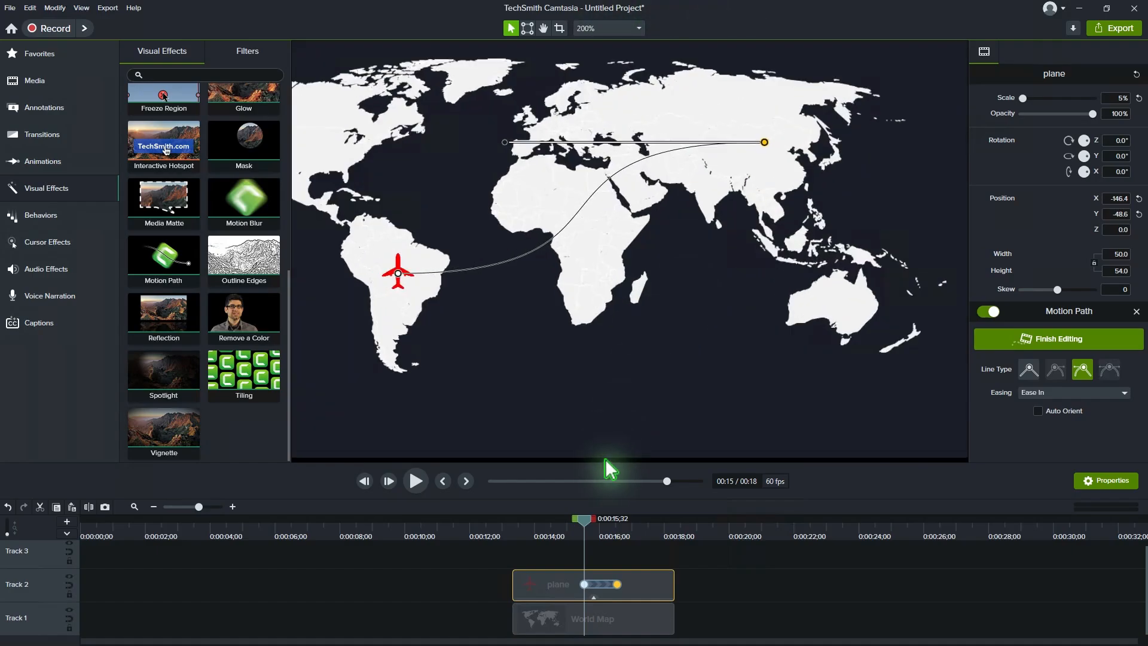
- Stretch the plane's motion path keyframes so the start and end points span the whole plane clip
left_click(581, 585)
left_click_drag(578, 594, 533, 596)
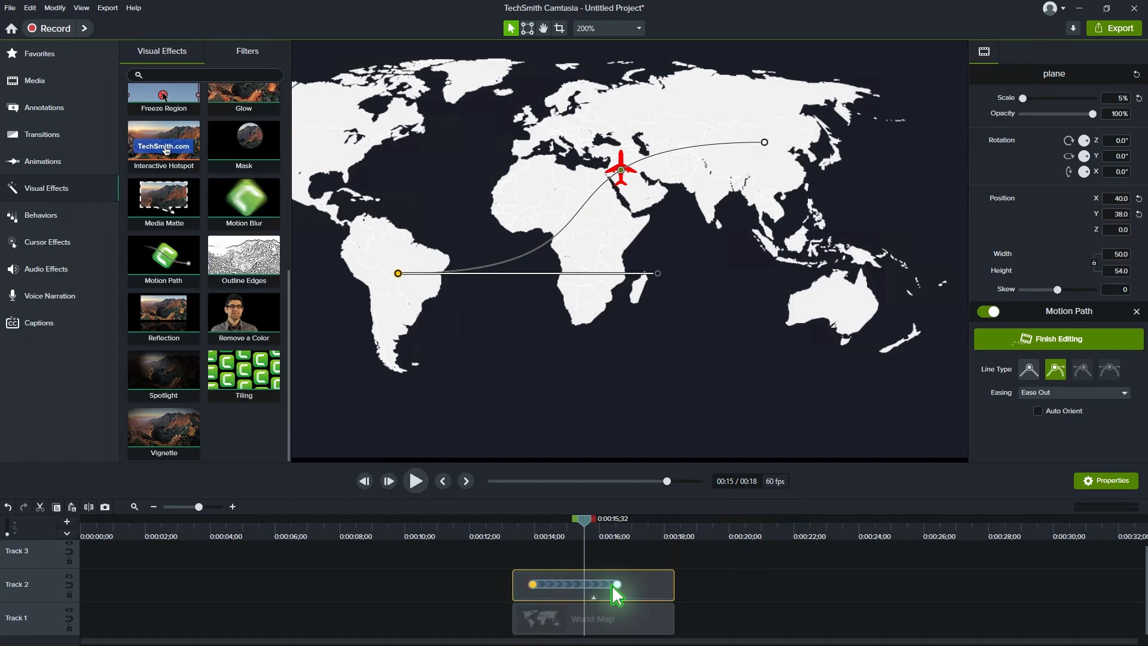
left_click_drag(619, 592, 656, 589)
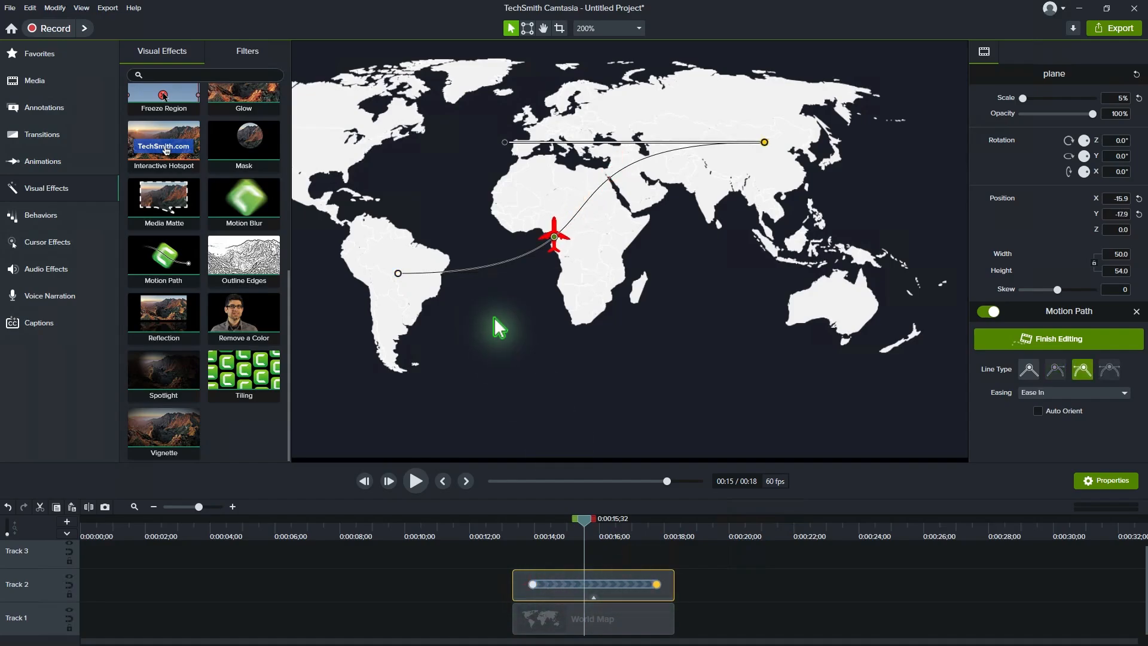
- Zoom in and reshape the plane's path handles so the flight arcs south around Africa to eastern Asia
left_click(399, 271)
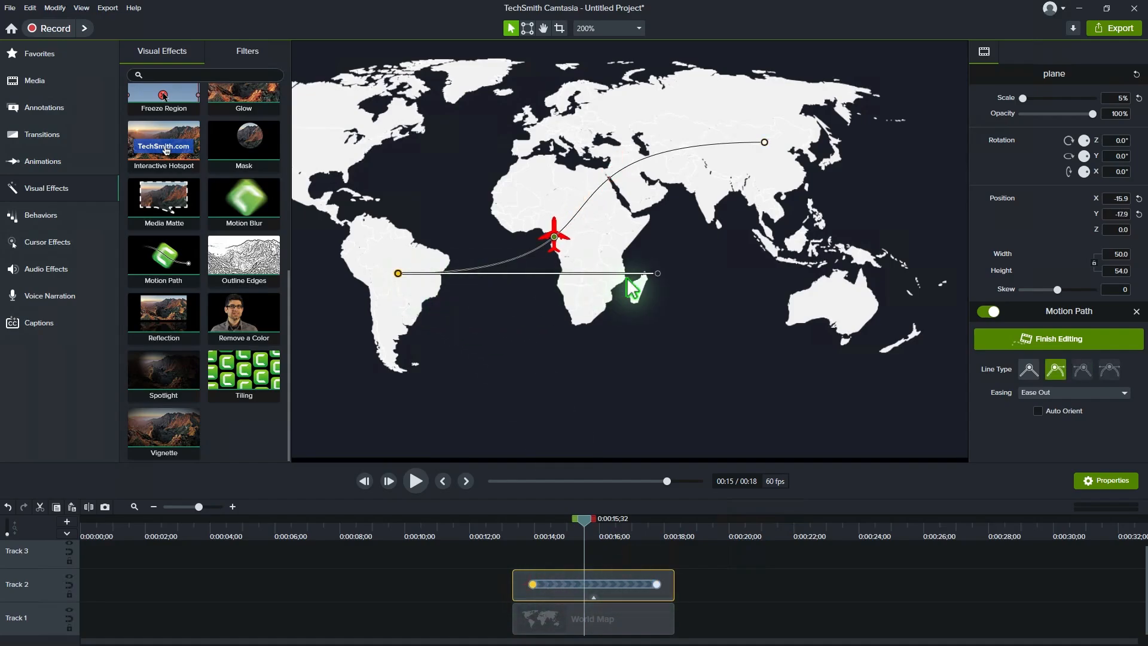
left_click_drag(658, 279, 487, 384)
scroll(556, 424, "up", 1)
left_click(816, 72)
left_click_drag(816, 72, 708, 417)
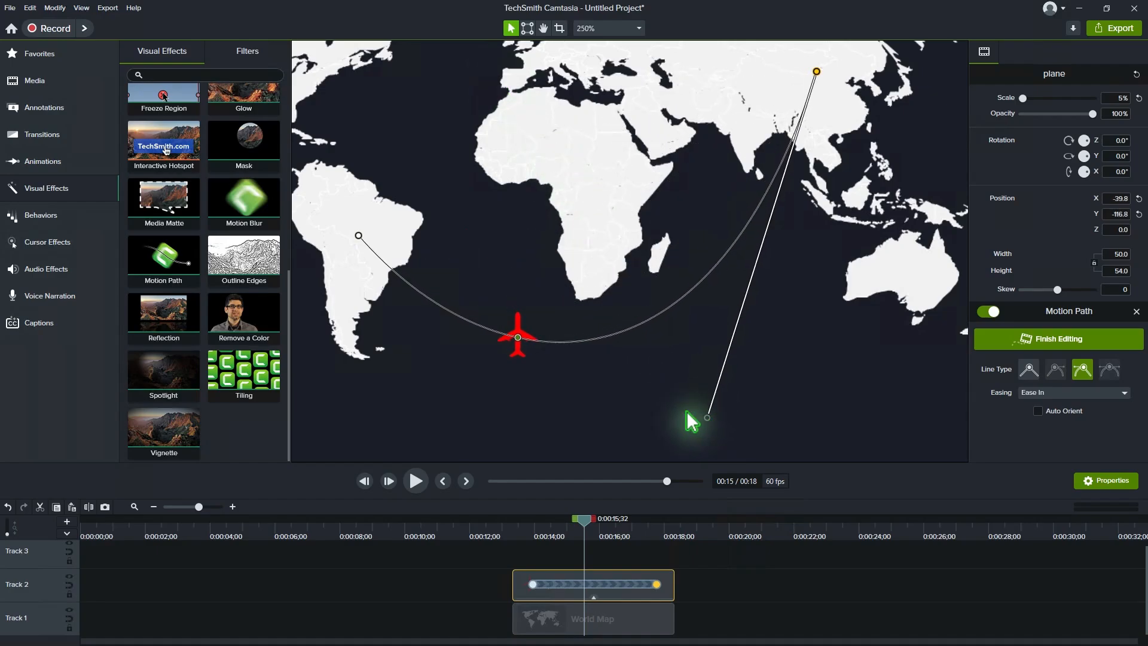
- Play the plane animation from the start of its clip
left_click(520, 529)
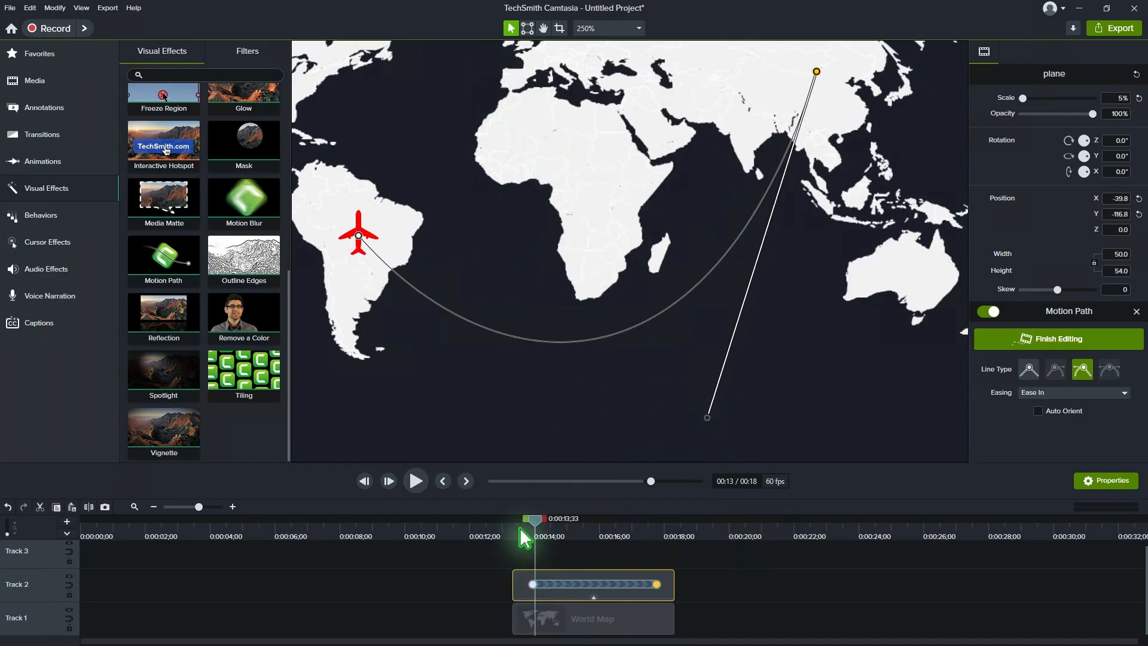
left_click(416, 482)
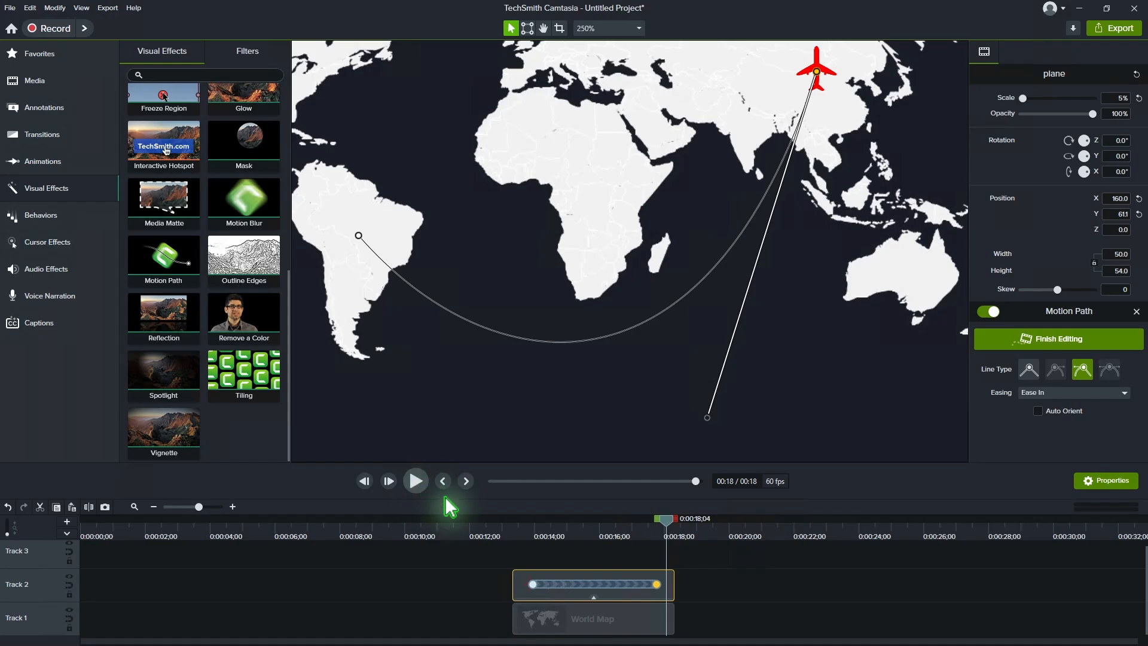
- Enable Auto Orient, set the plane's Z rotation to -135.9° so it faces along the path, and play it
left_click(519, 529)
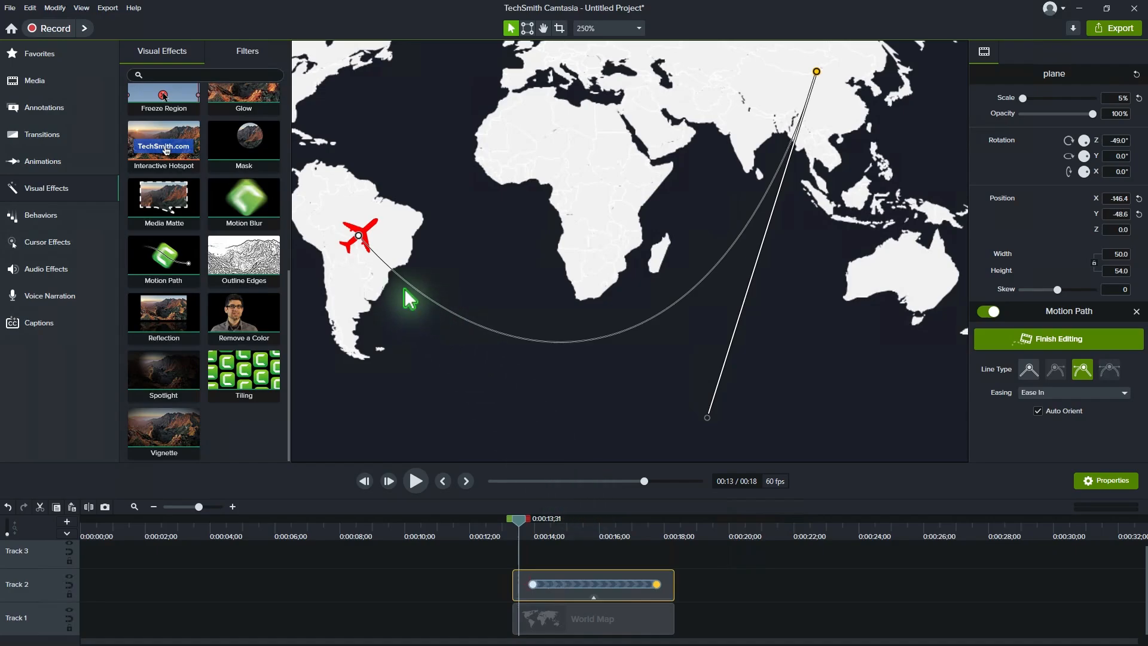
left_click(369, 226)
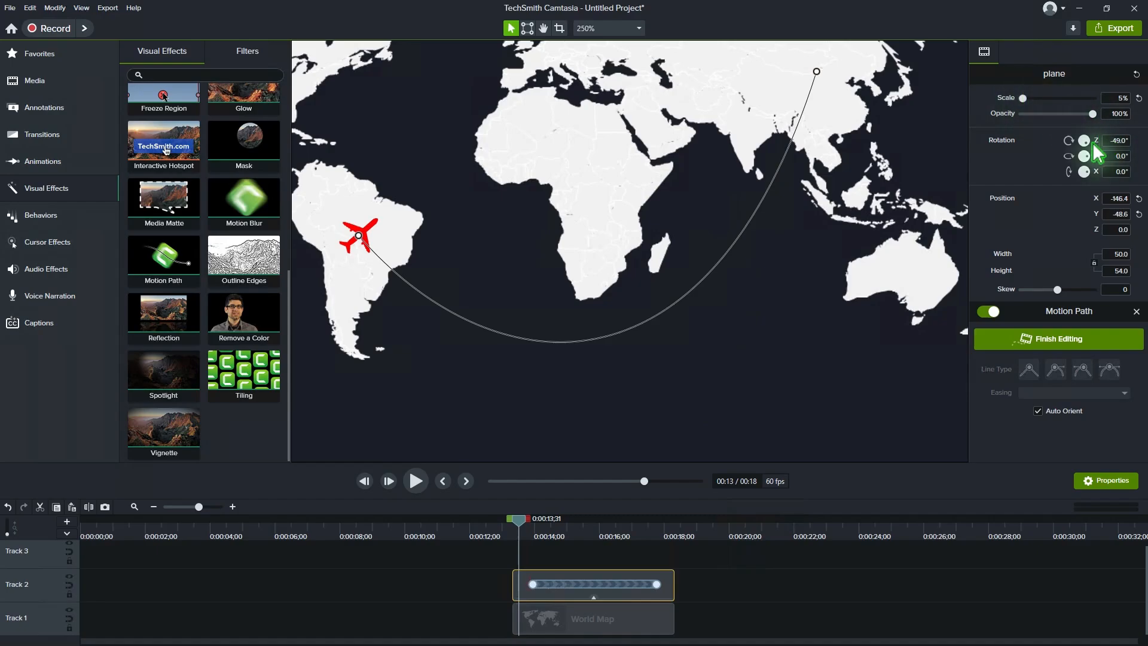
left_click_drag(1088, 148, 1083, 152)
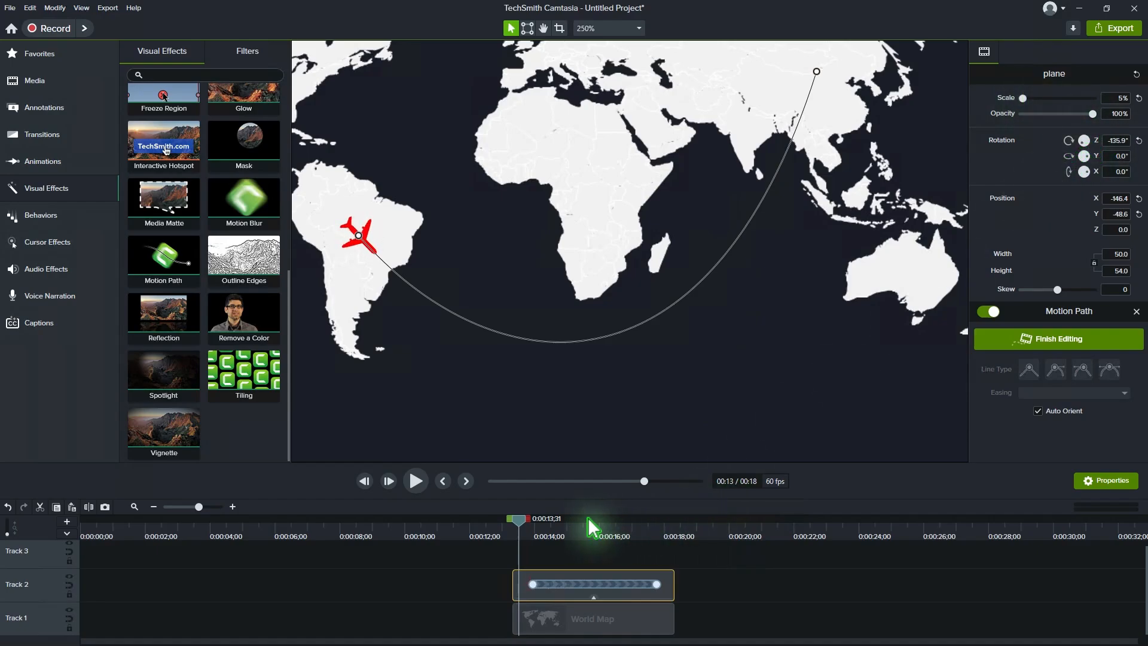
left_click(417, 481)
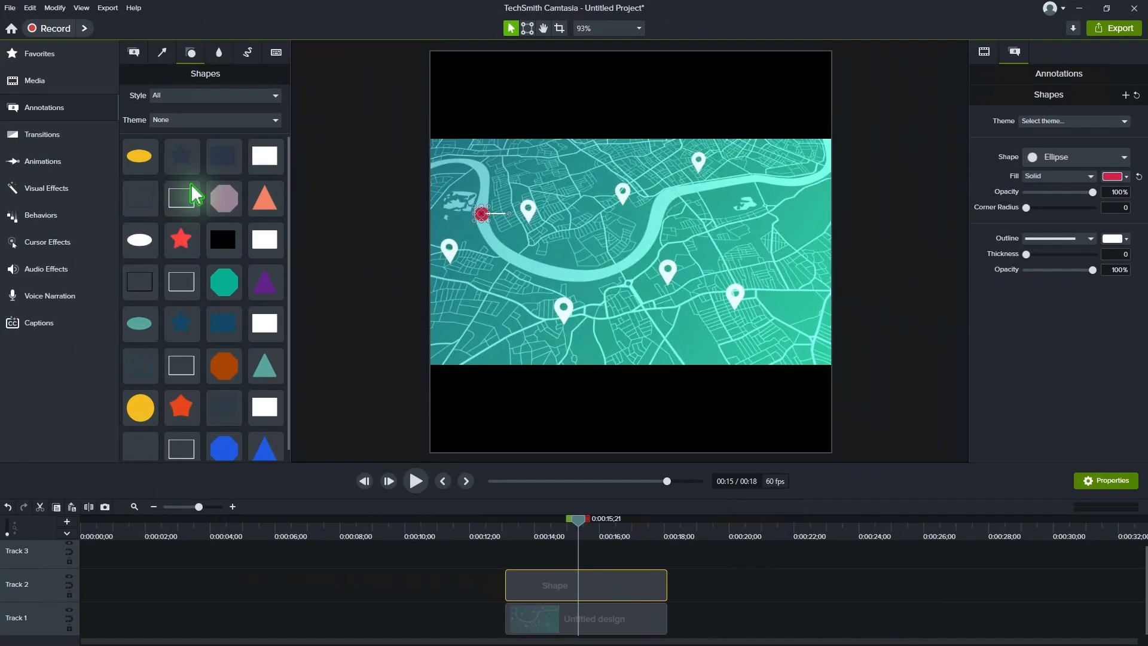
- Apply the Motion Path effect to the red dot Shape clip and move its end point onto the river near the upper-right pin
left_click(67, 187)
left_click_drag(161, 288, 573, 598)
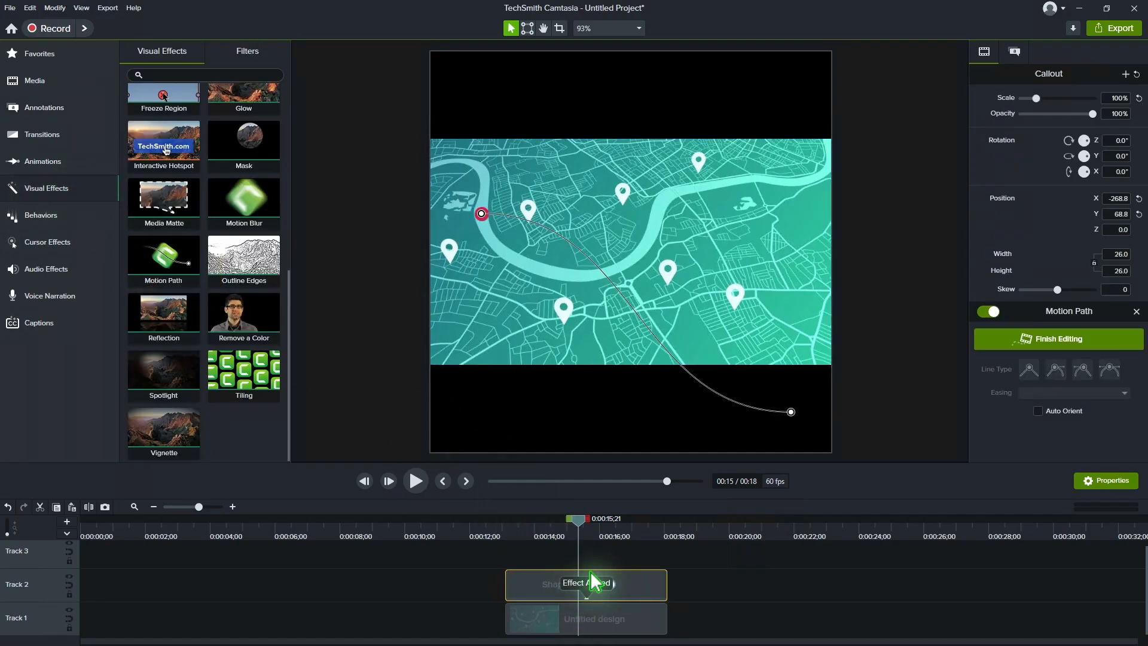
left_click_drag(791, 411, 755, 176)
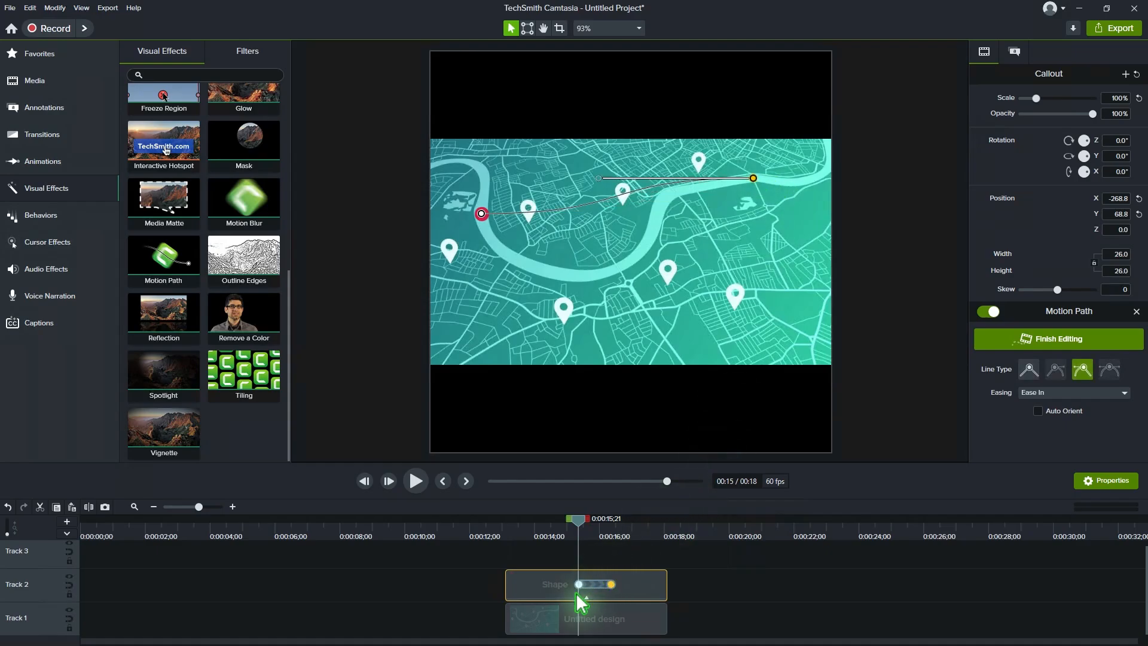
- Extend the Shape clip's motion path keyframes to the clip's start and end
left_click_drag(578, 584, 518, 584)
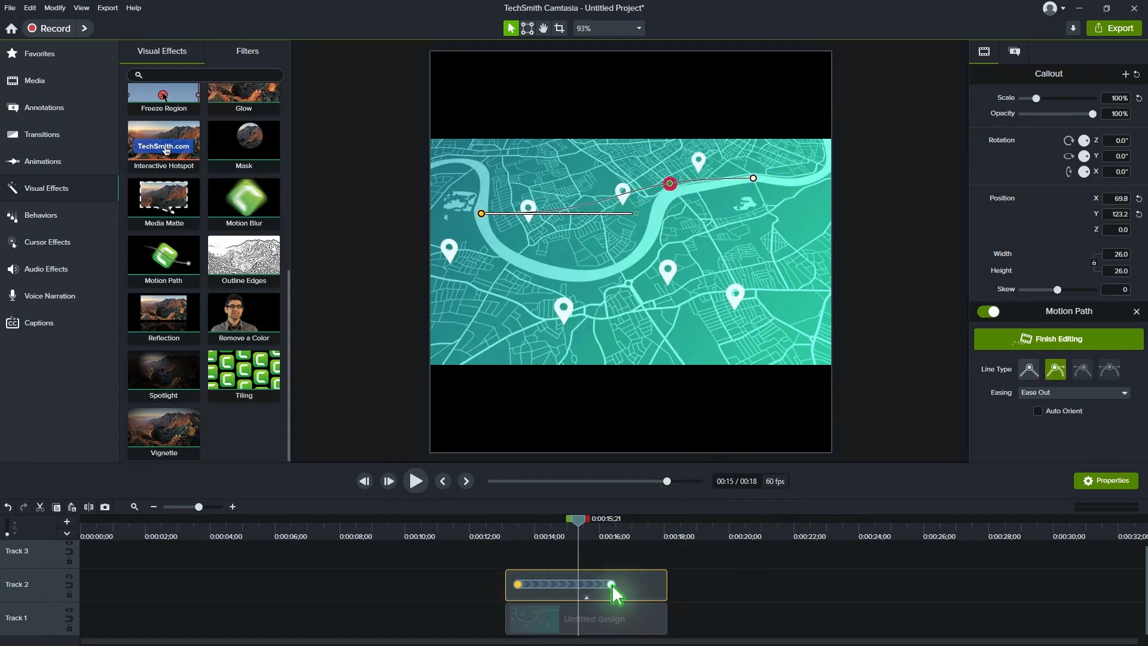
left_click_drag(611, 584, 656, 586)
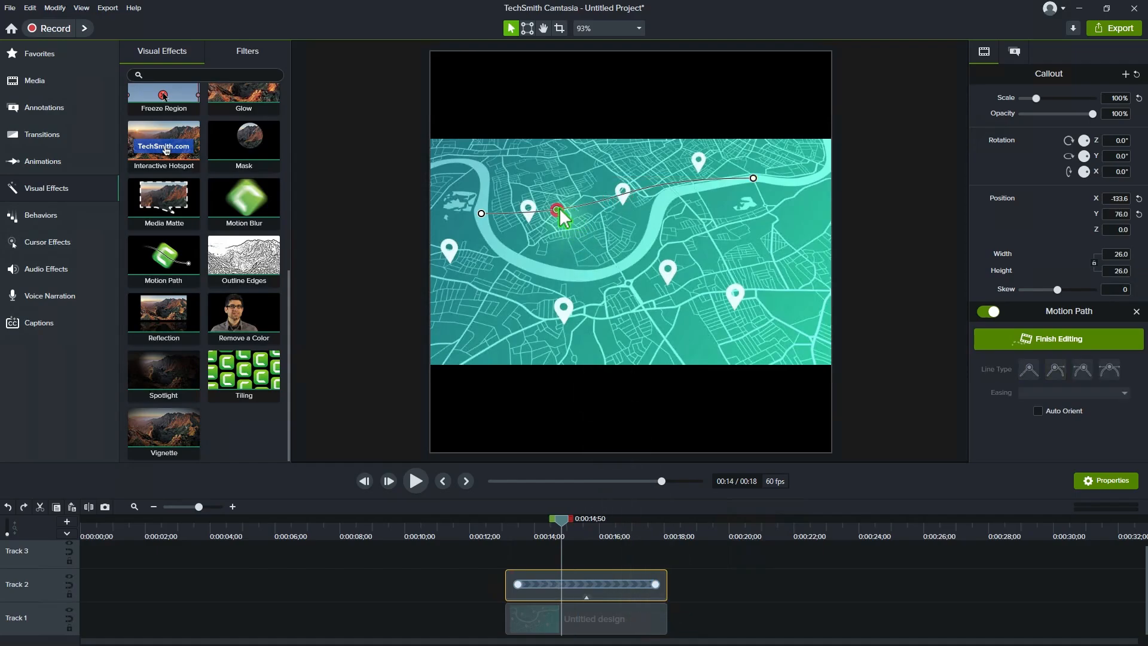
- Add a motion point to the dot's path and move it down onto the river bend
right_click(558, 207)
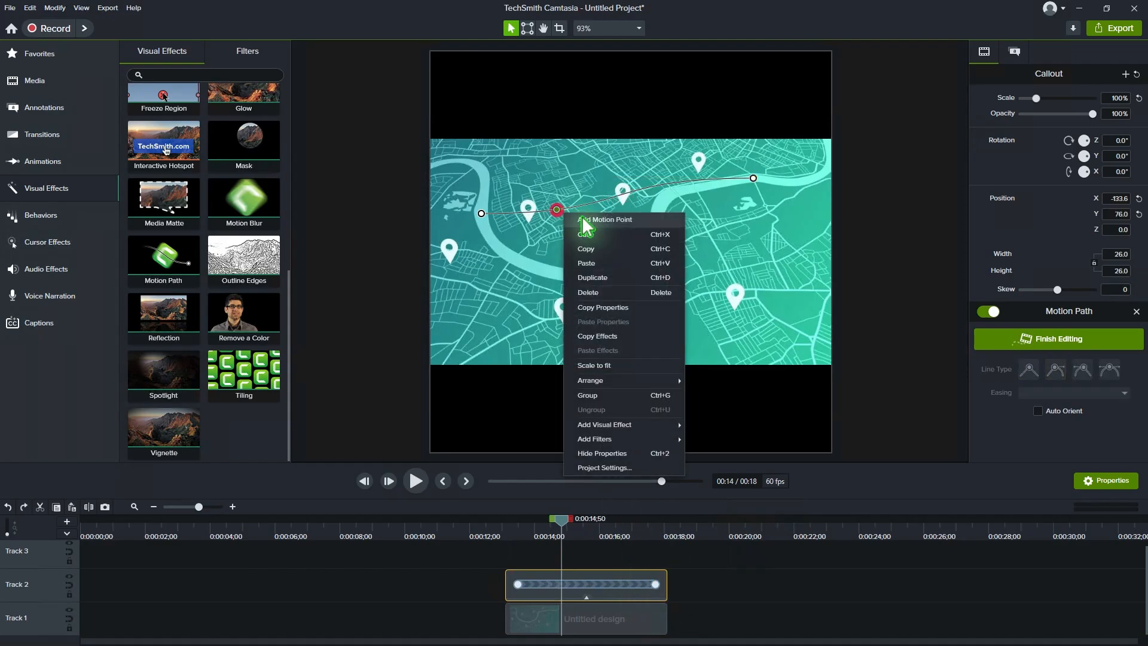
left_click(583, 220)
left_click_drag(559, 210, 576, 276)
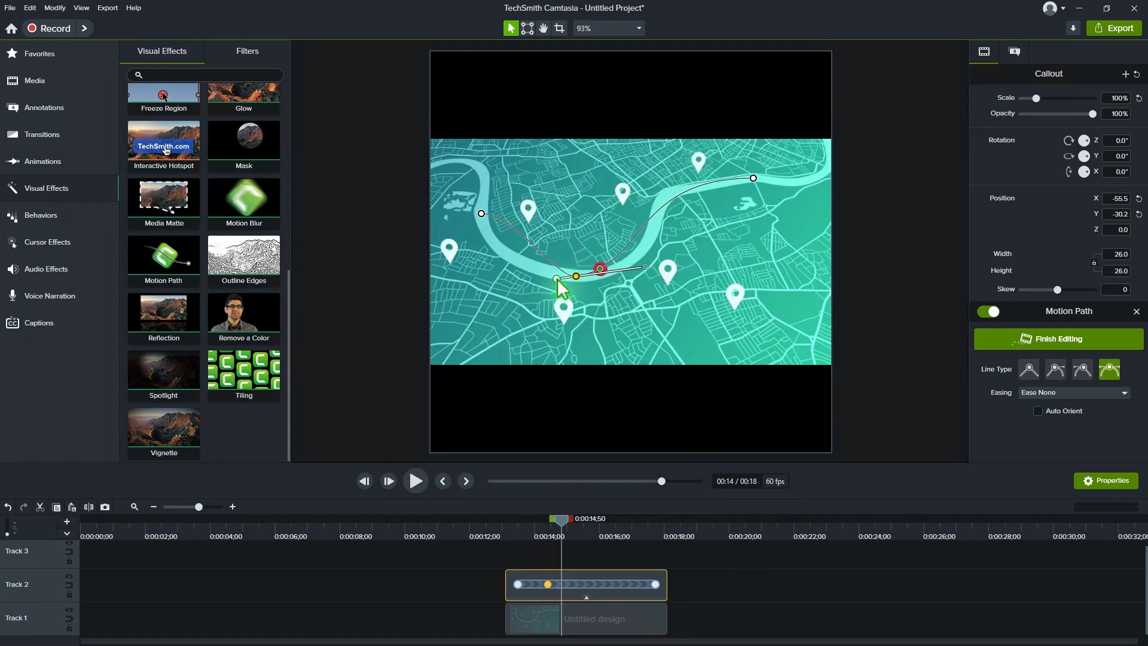
- Adjust the handles of the start, middle and end points so the dot's path follows the river
left_click(482, 213)
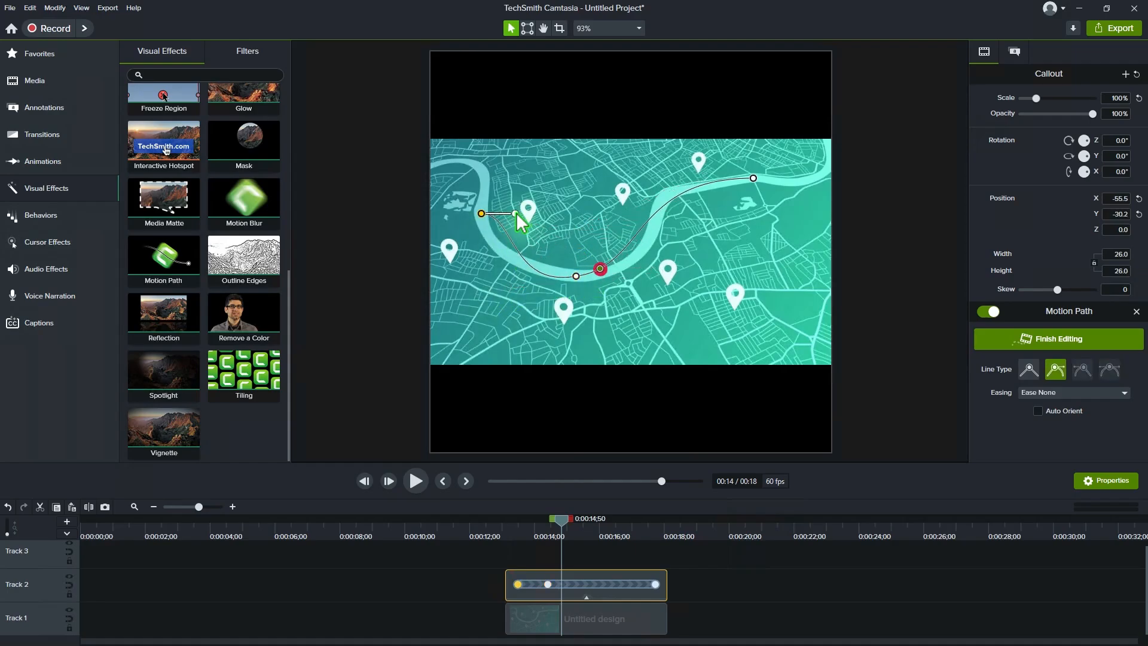
left_click_drag(517, 214, 495, 240)
left_click(575, 275)
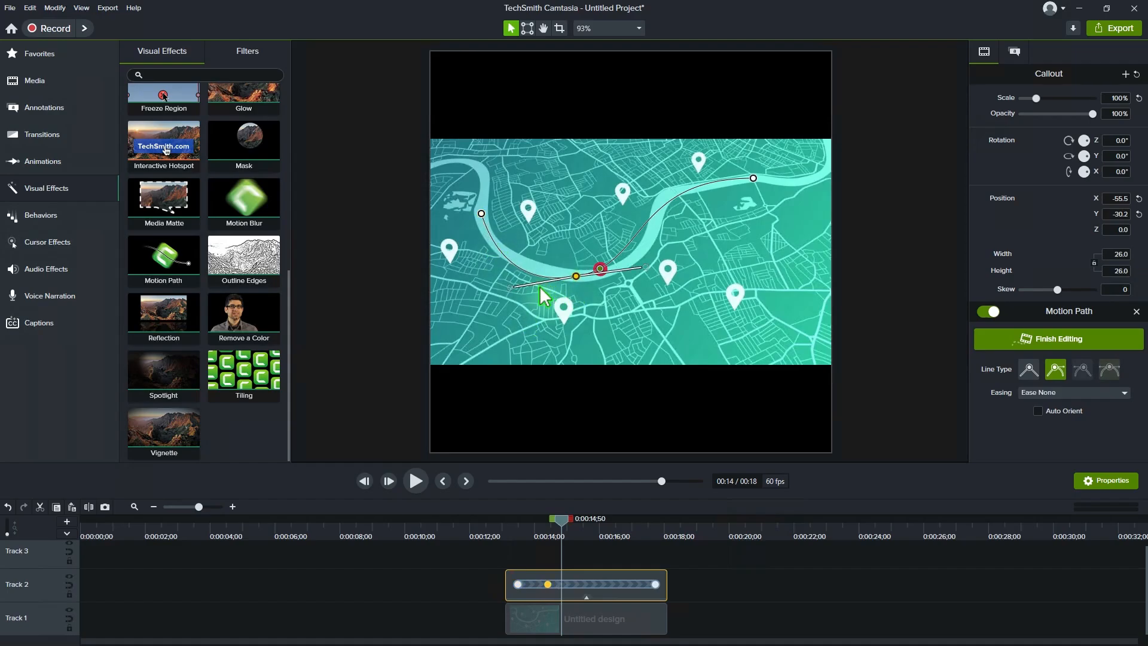
left_click_drag(535, 275, 491, 262)
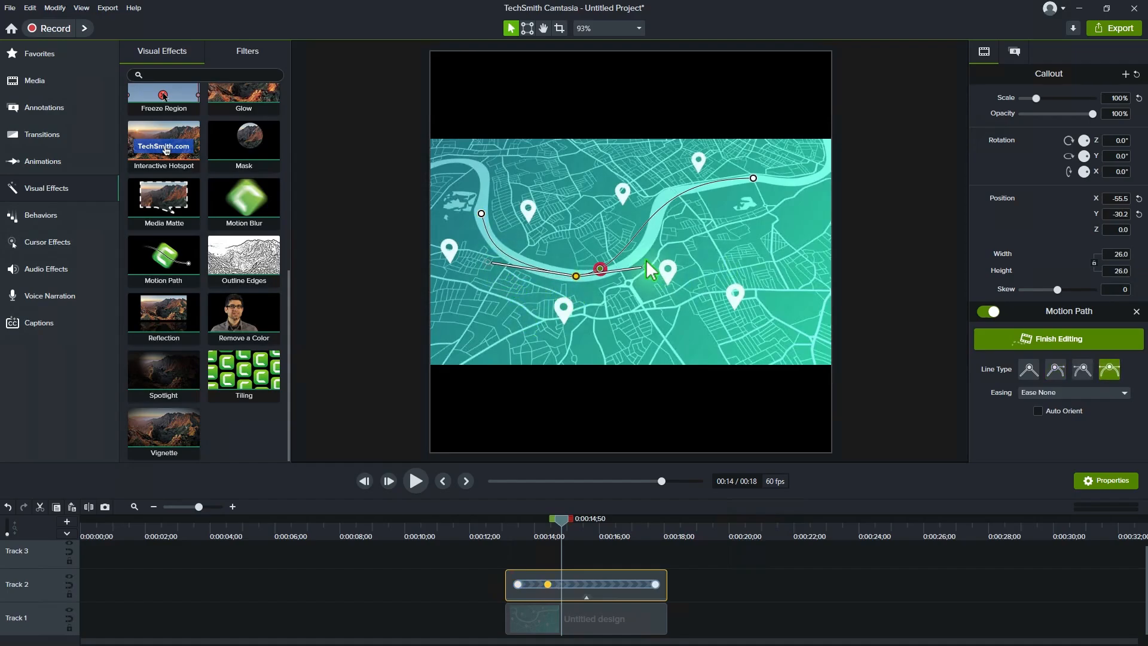
left_click_drag(701, 273, 640, 235)
left_click_drag(677, 190, 665, 195)
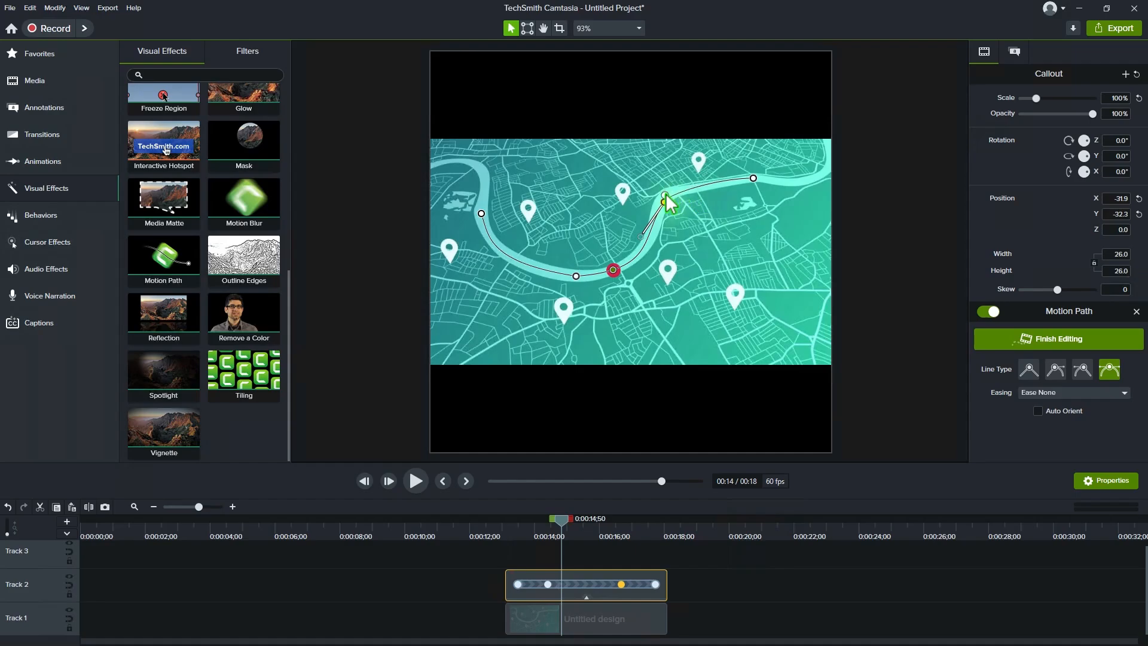
- Play the dot's animation from the start of its clip
left_click(507, 529)
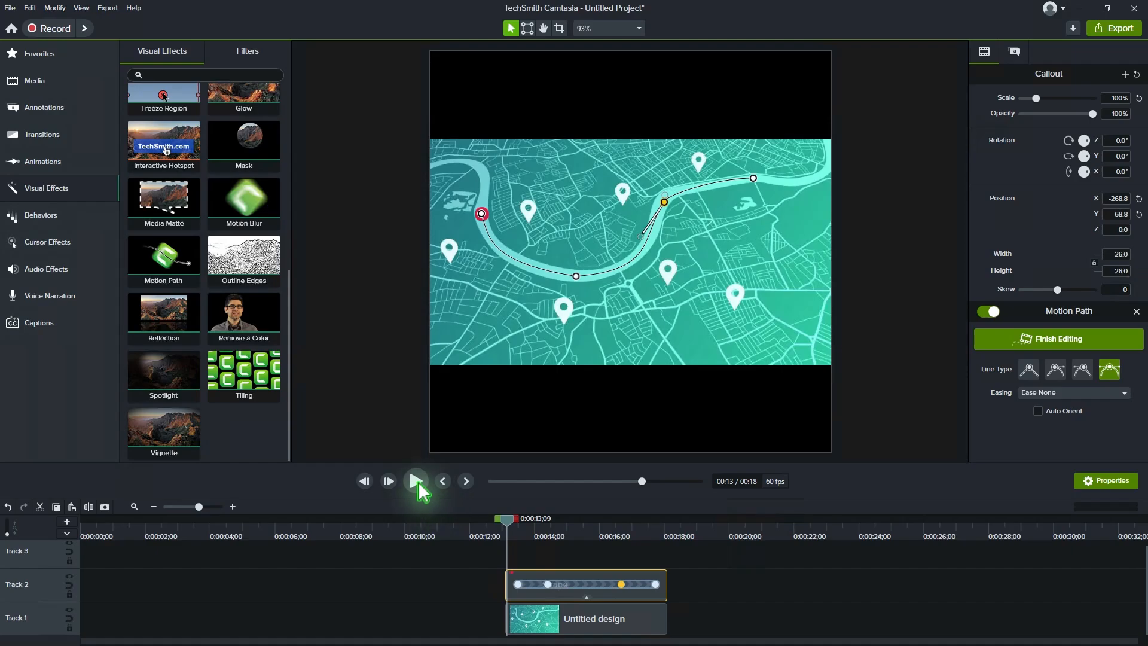
left_click(416, 481)
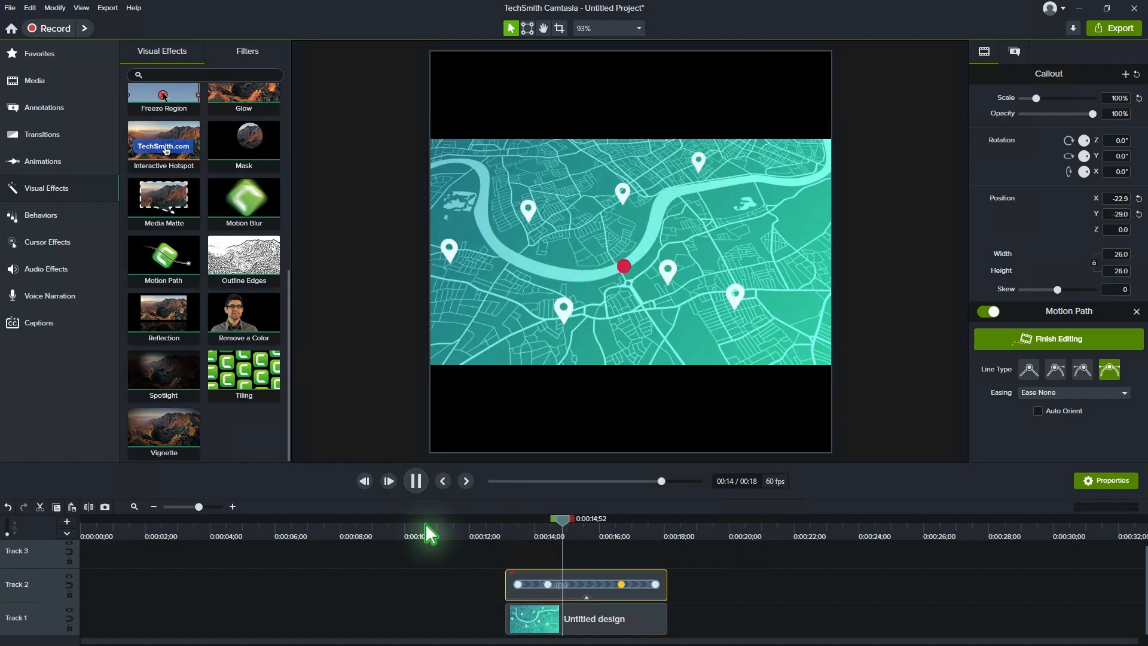